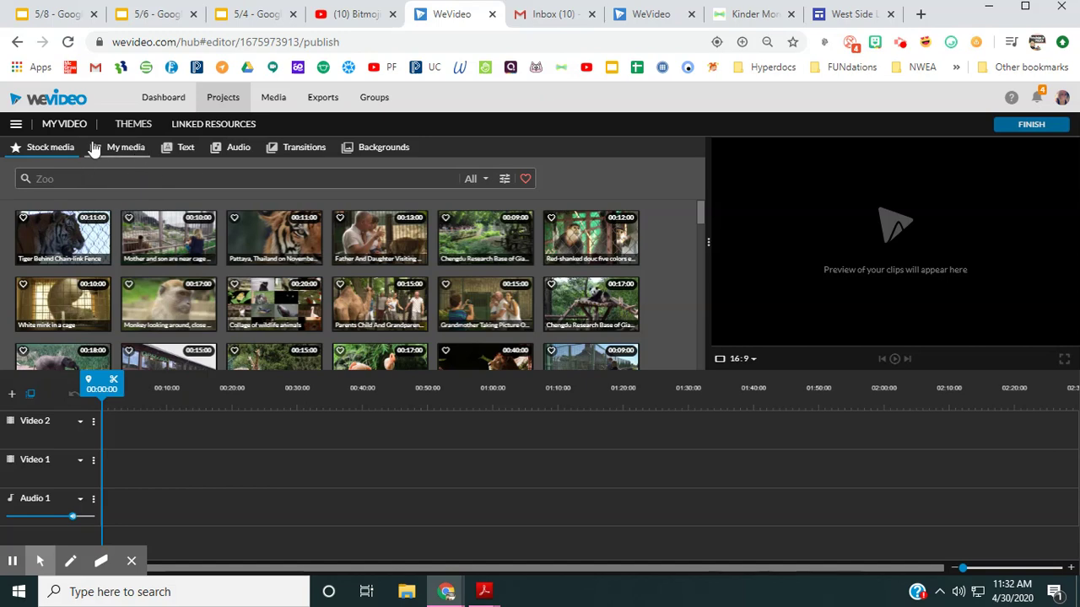
Open the Butterfly books folder in My media and browse its IMG book-page photos.
click(126, 148)
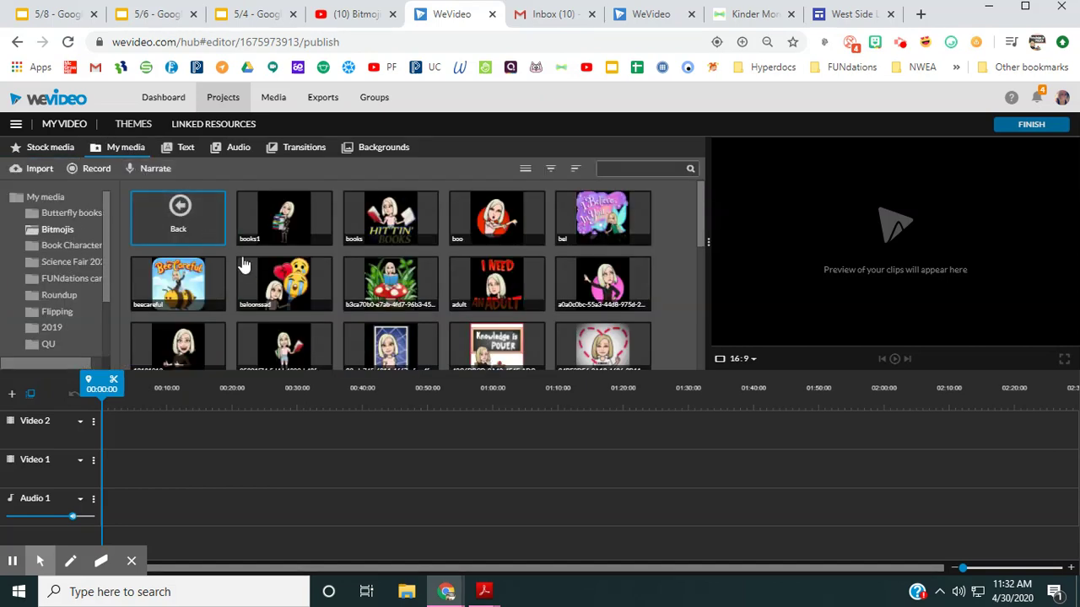
click(217, 234)
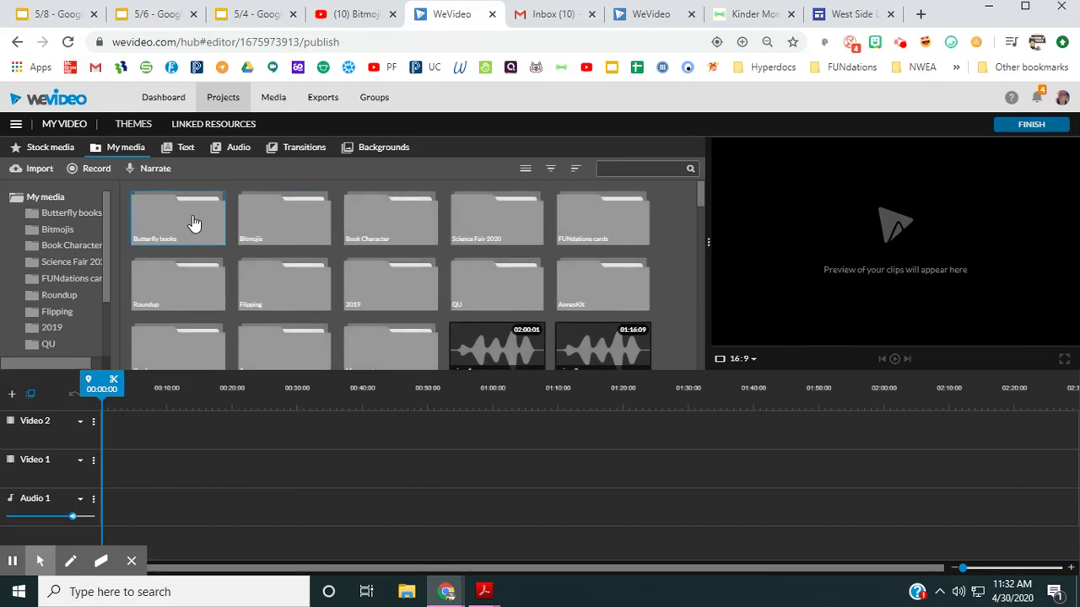
click(165, 220)
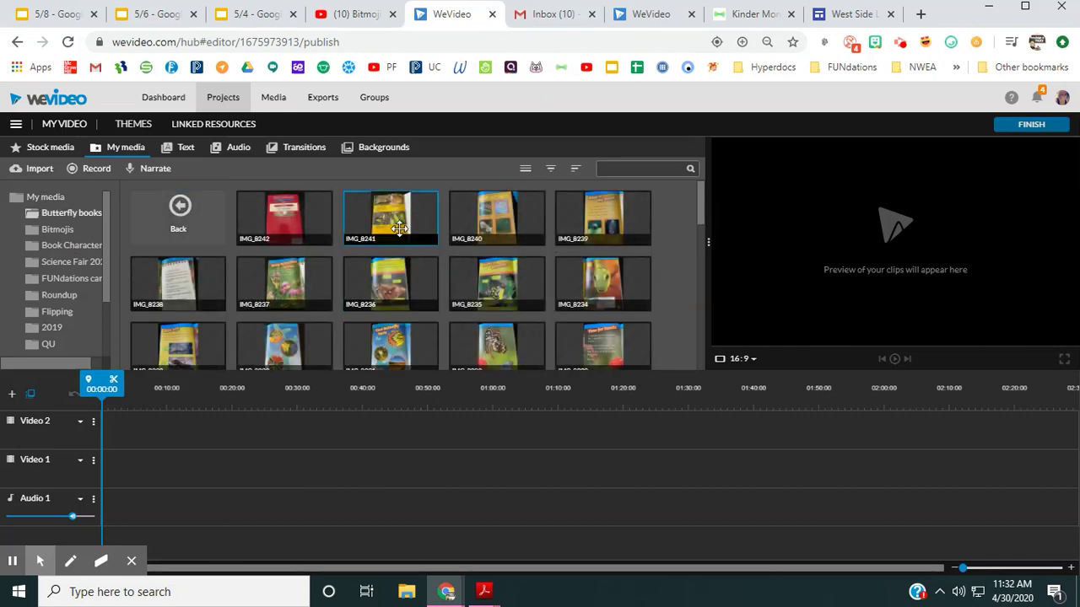
scroll(458, 250, down, 1)
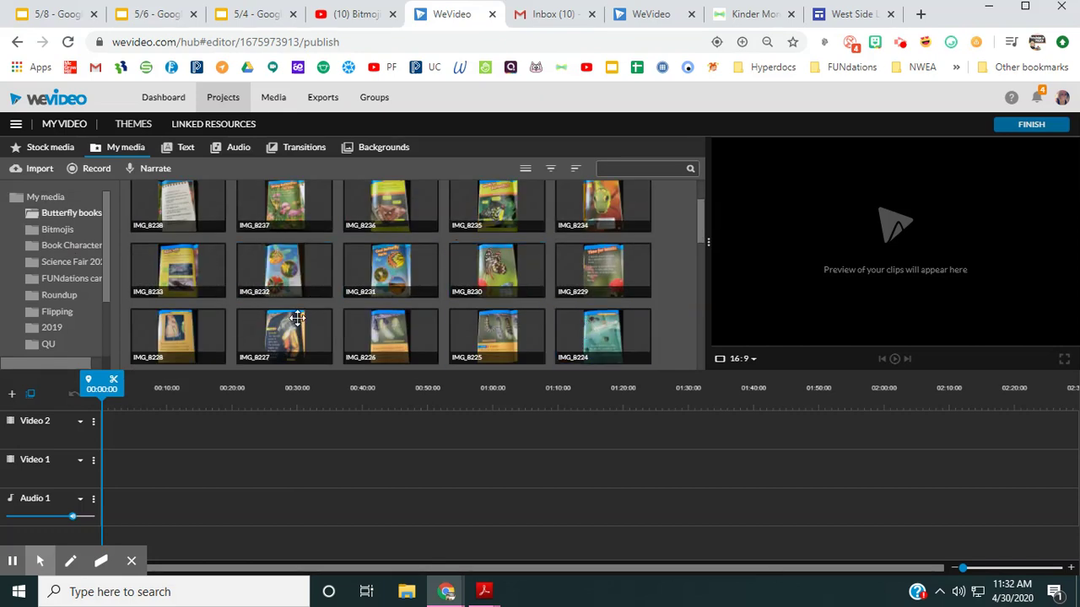
Launch the Audio/Voice/Sound Recorder extension in a new tab, then close it and return to WeVideo.
click(922, 14)
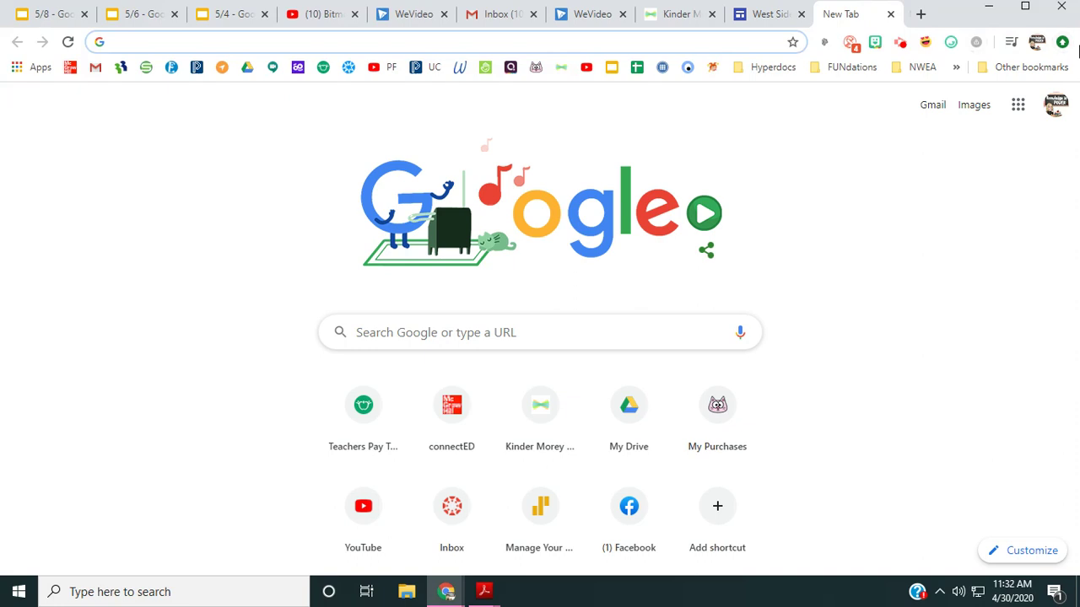
click(1062, 42)
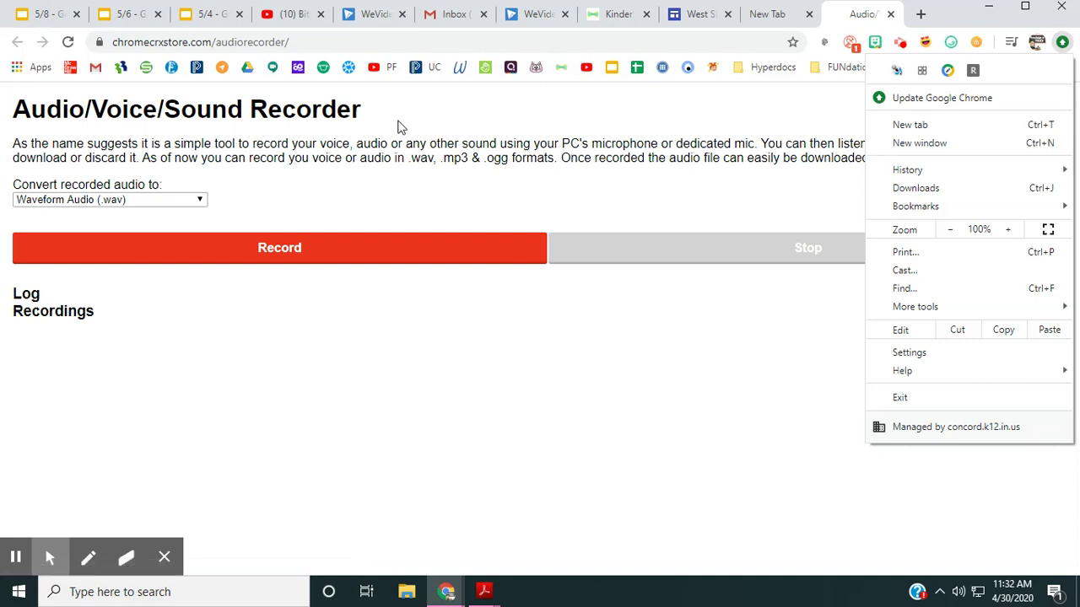
click(405, 317)
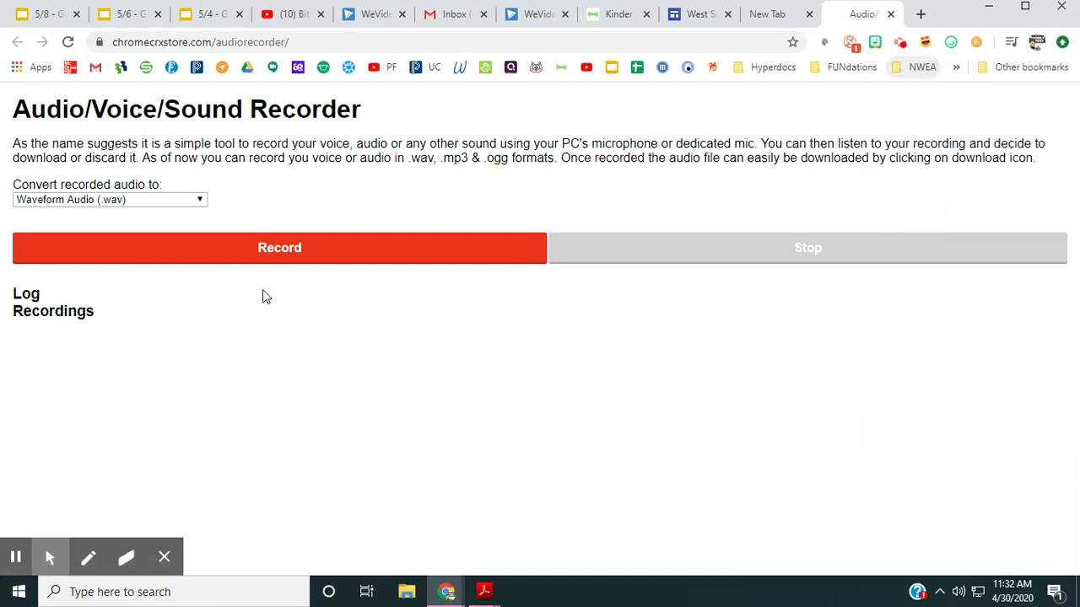
click(893, 13)
click(588, 14)
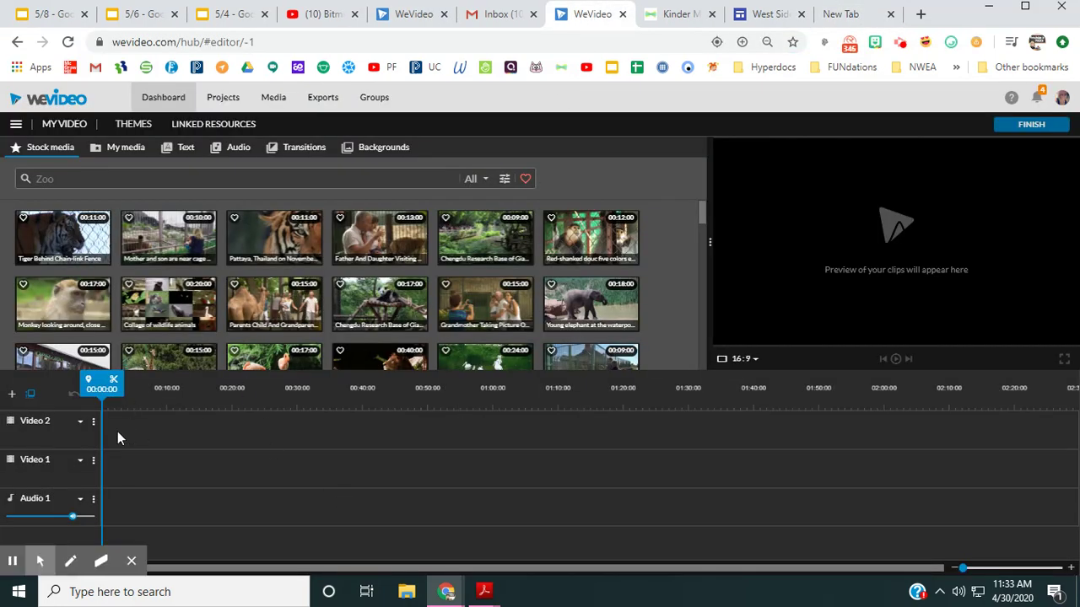
Reopen the Butterfly books folder and glance through the free music library.
mouse_move(152, 538)
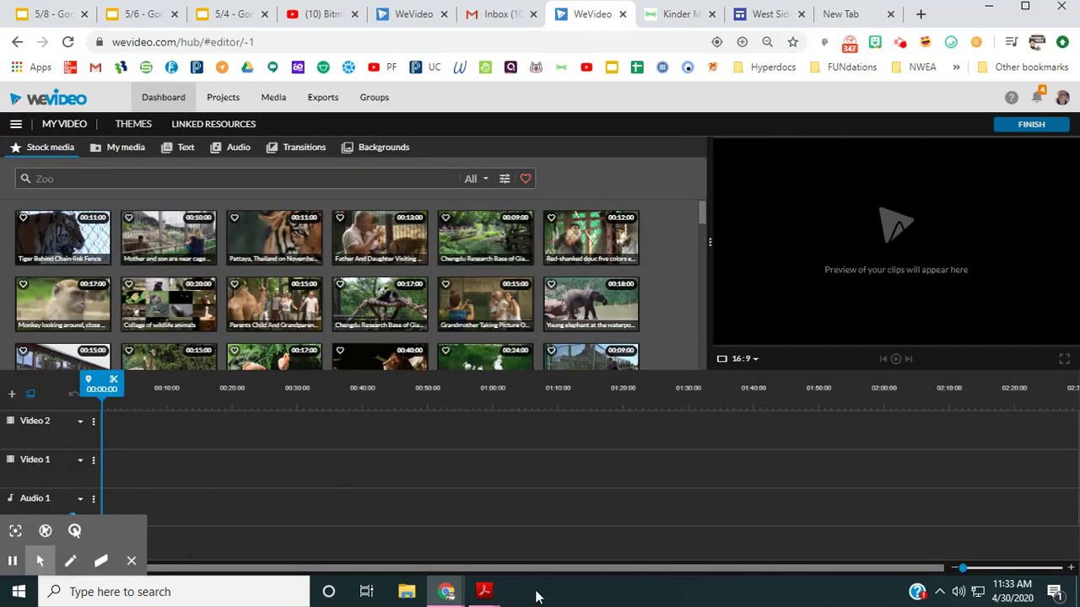
click(114, 147)
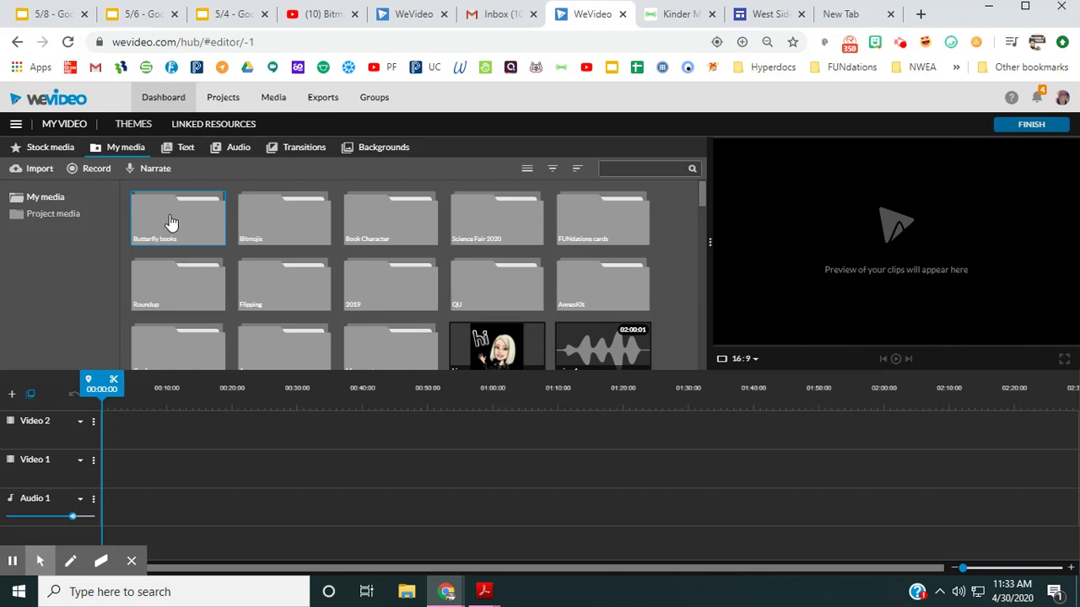
double_click(173, 222)
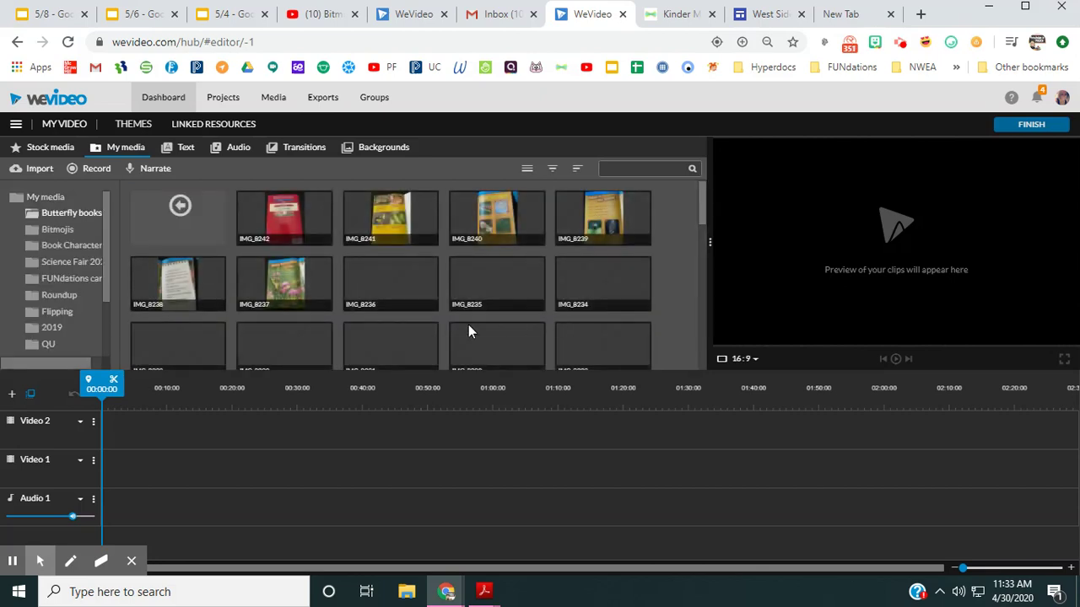
scroll(447, 300, down, 2)
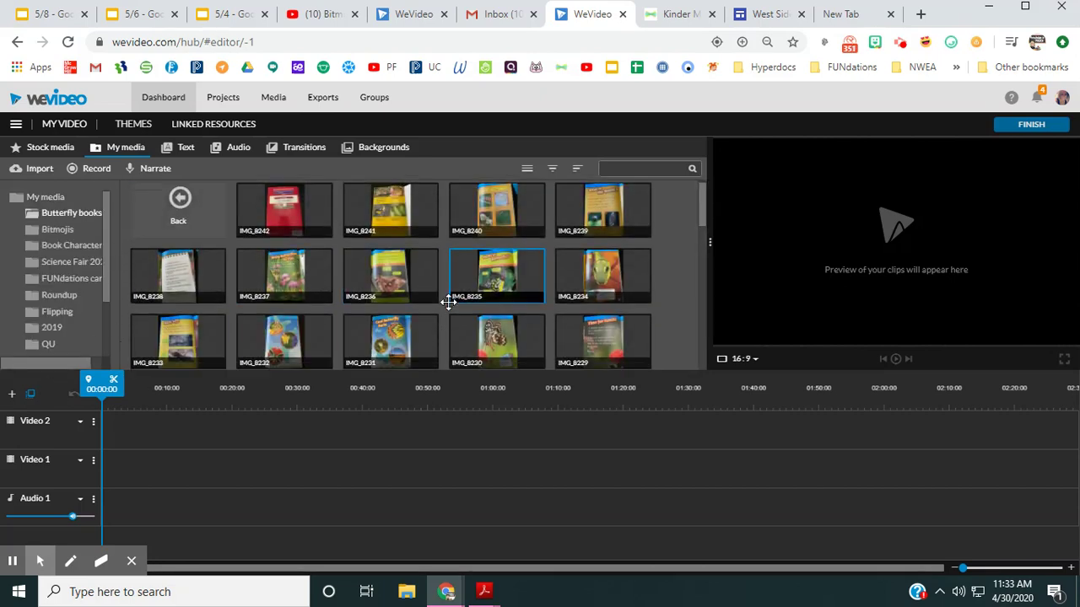
scroll(186, 240, up, 2)
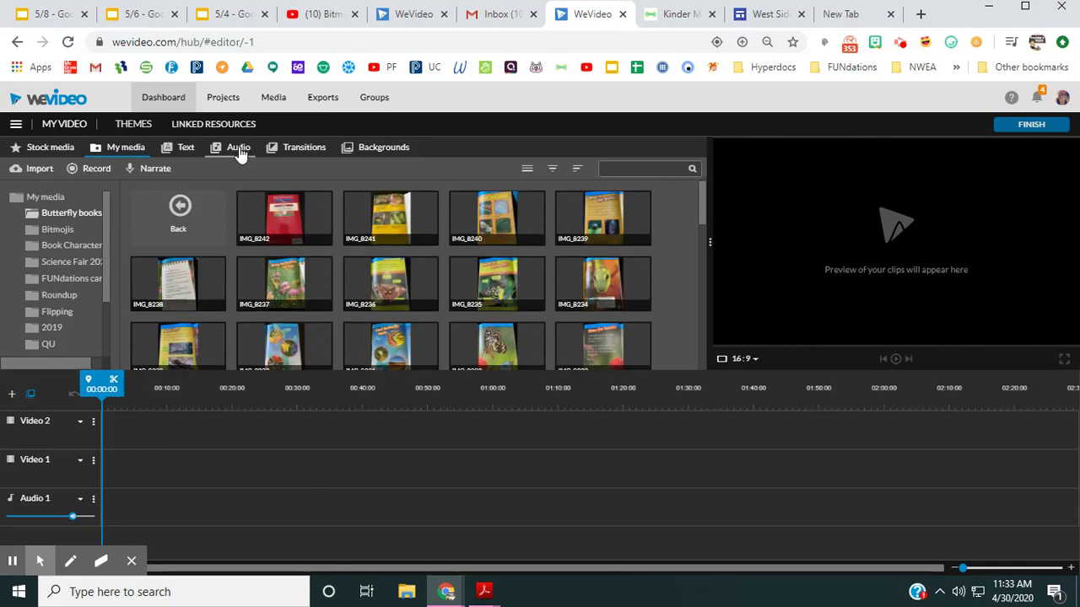
click(238, 149)
scroll(539, 263, down, 1)
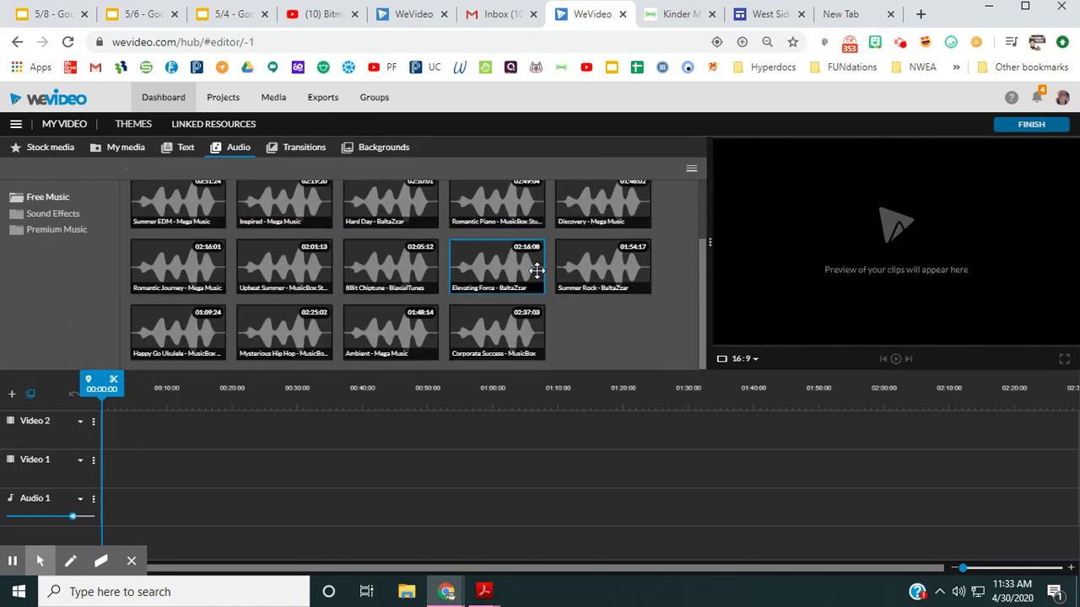
scroll(344, 202, up, 1)
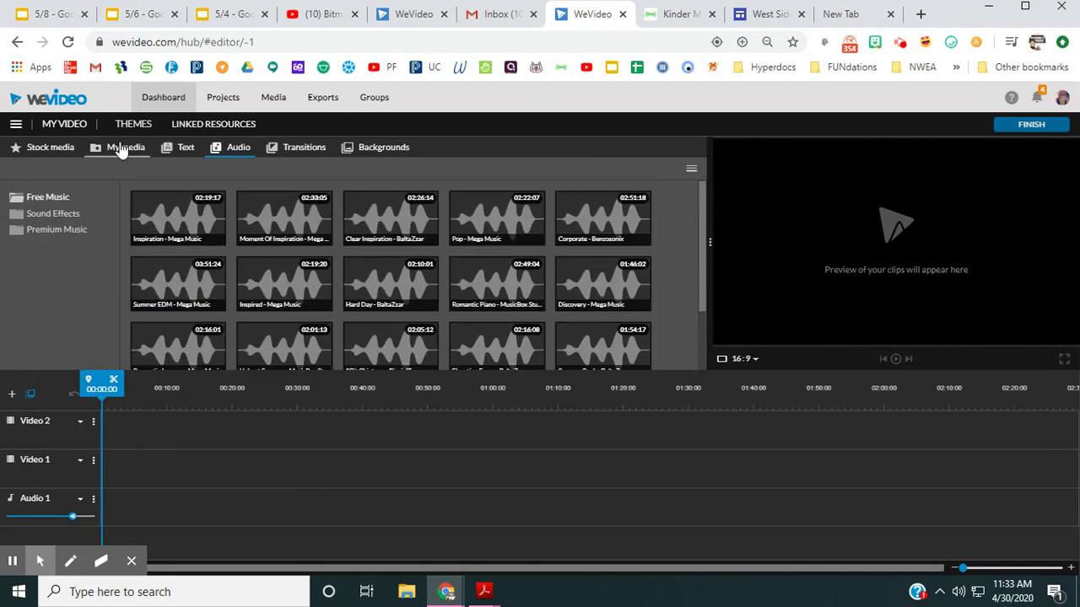
Return to the main My media collection and select the cb12 audio recording.
click(119, 147)
scroll(337, 237, down, 10)
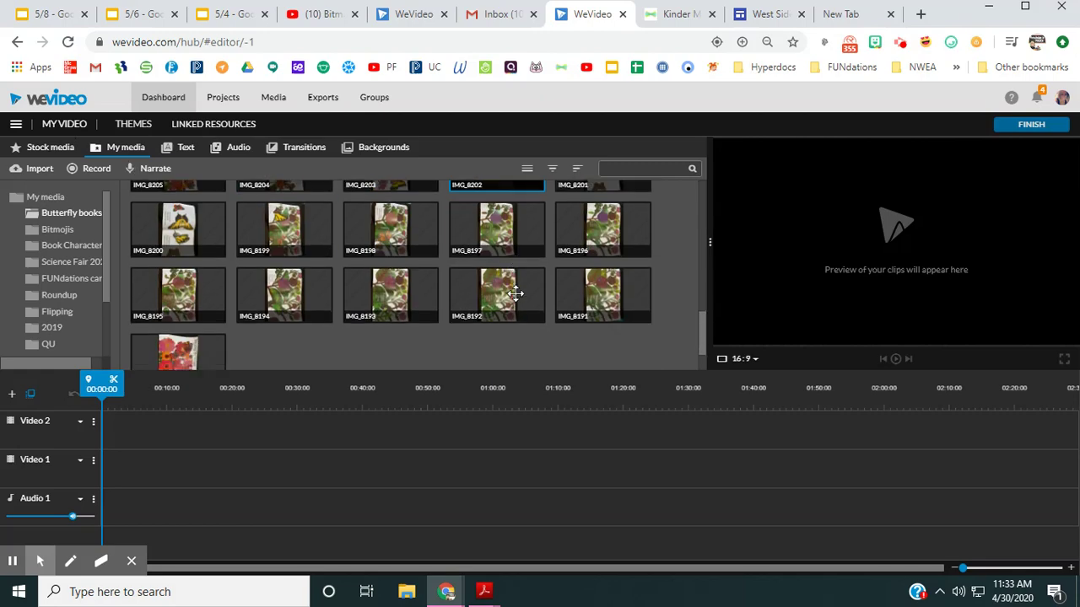
scroll(348, 244, up, 10)
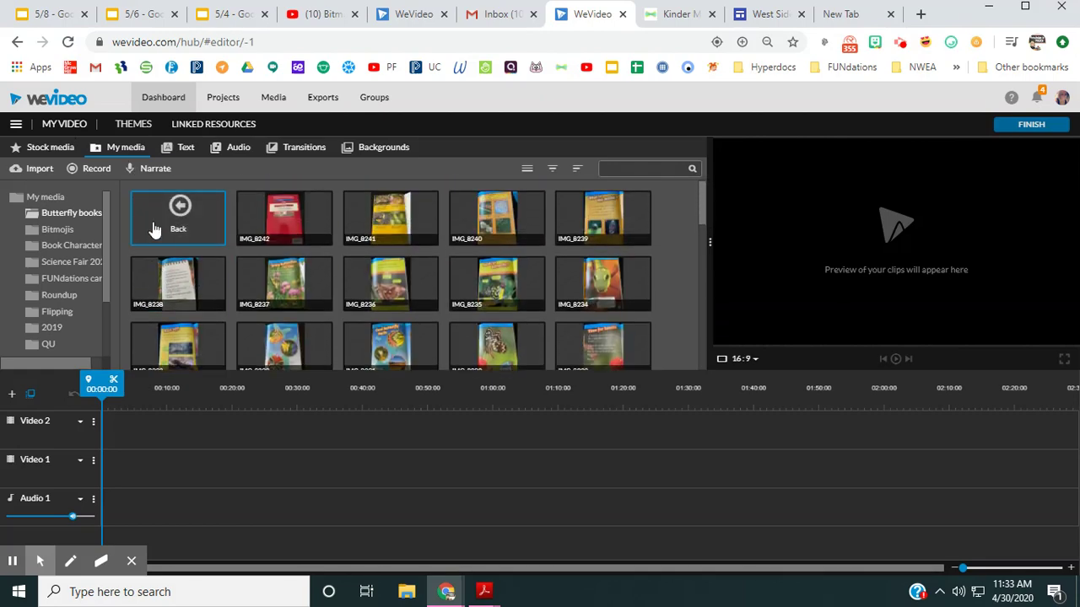
click(182, 229)
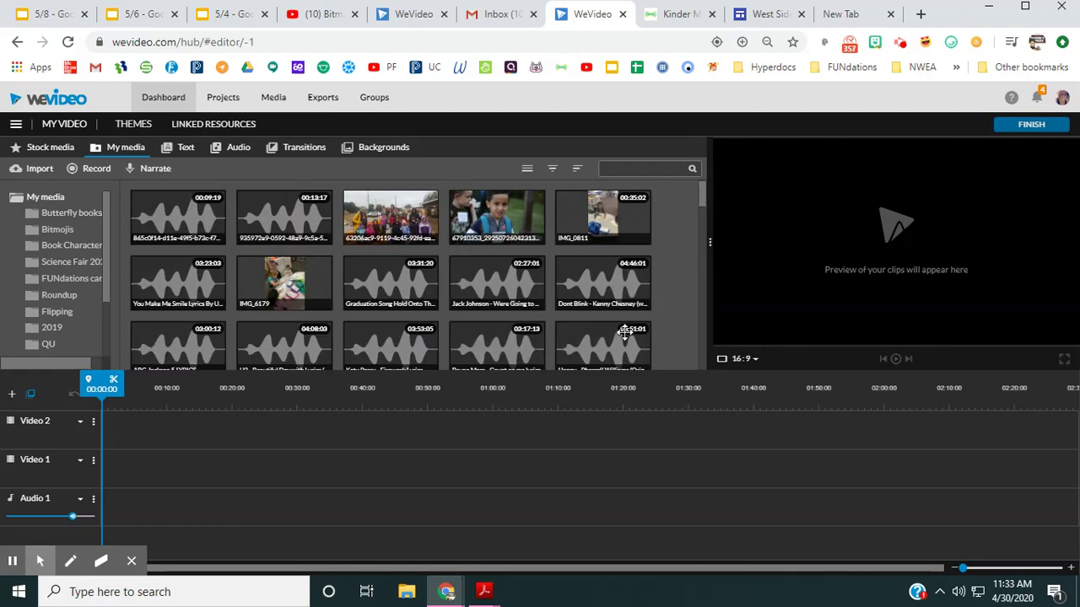
scroll(417, 287, down, 5)
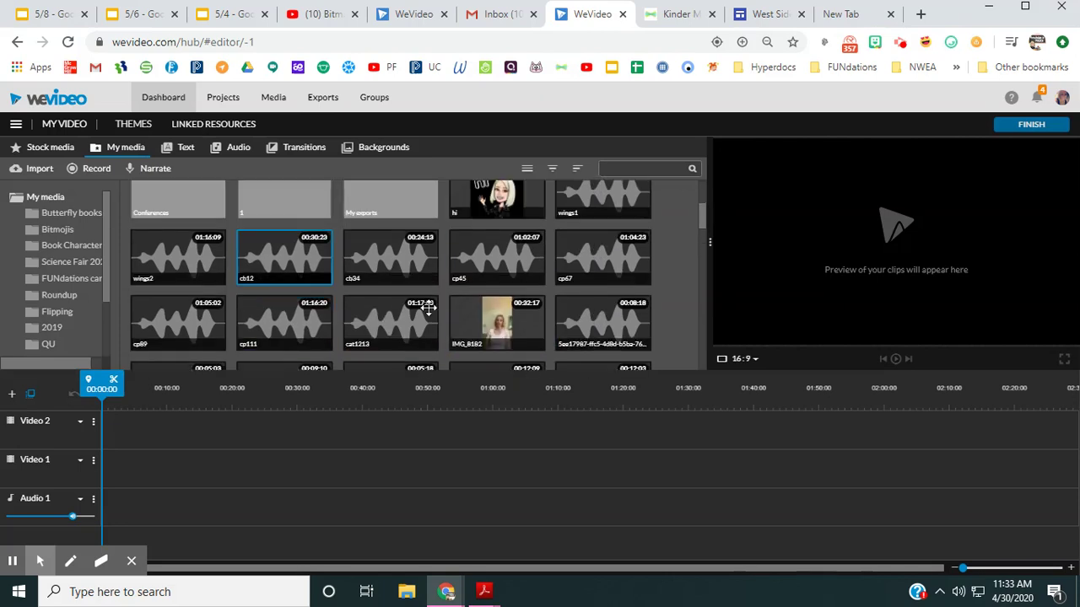
click(267, 263)
Place cb12, cb34 and cp45 end to end from the start of Audio 1.
double_click(280, 257)
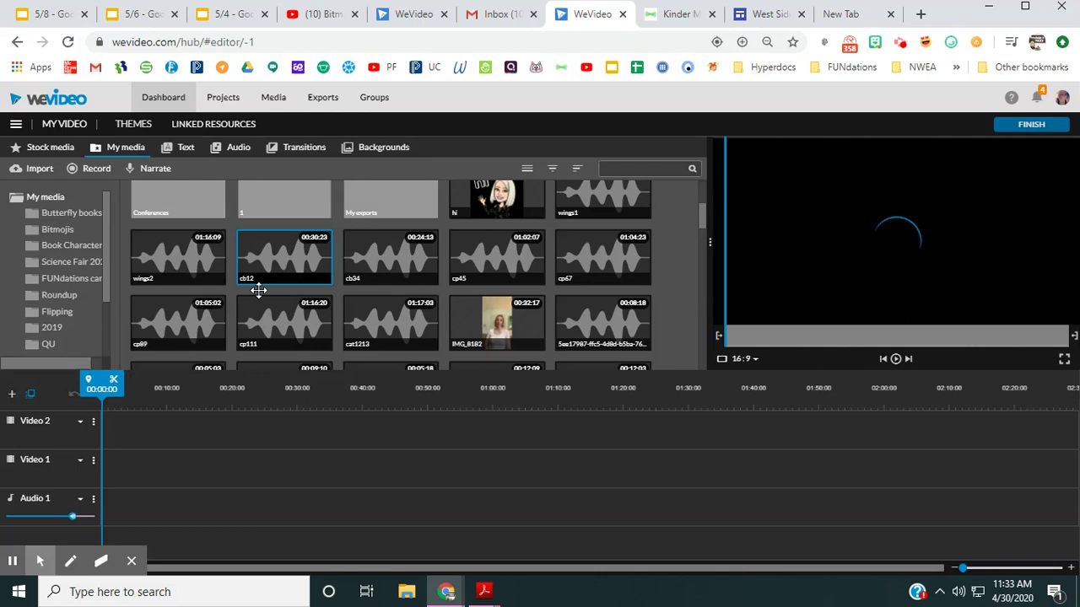
drag(133, 508, 116, 510)
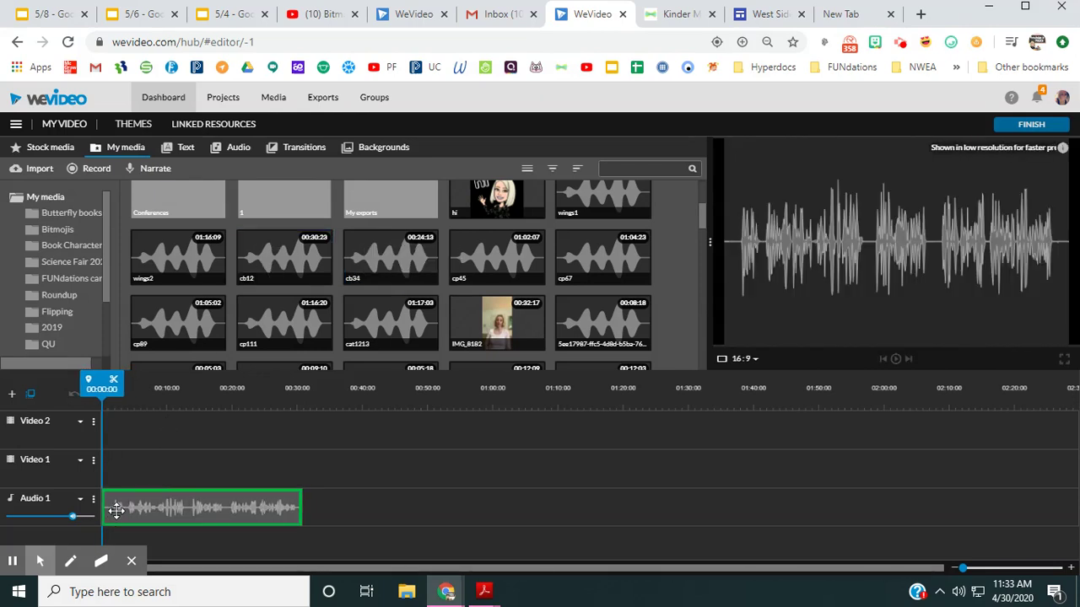
drag(193, 507, 207, 506)
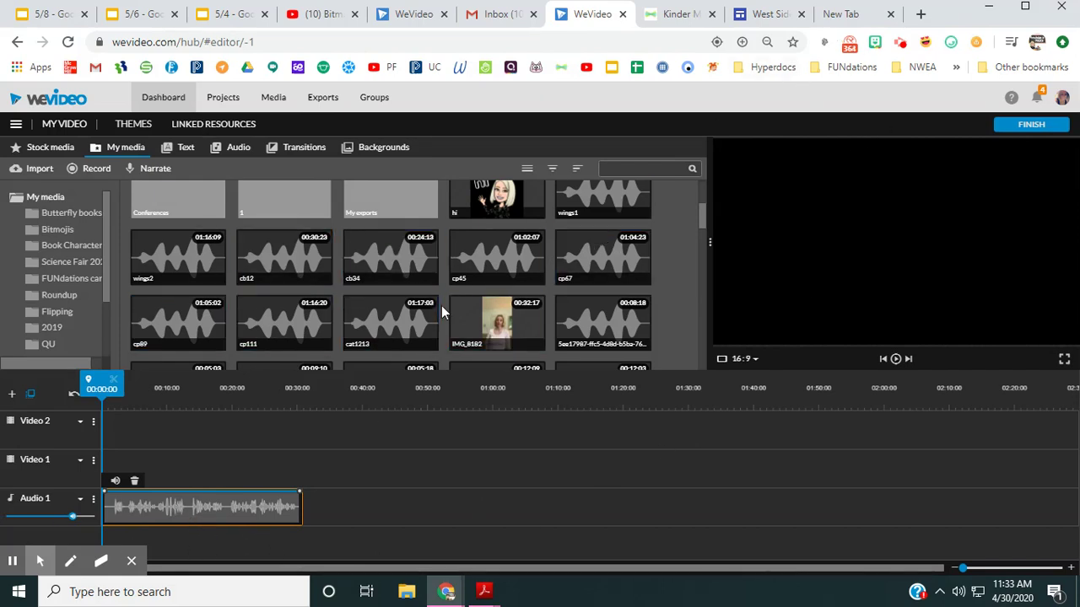
click(374, 255)
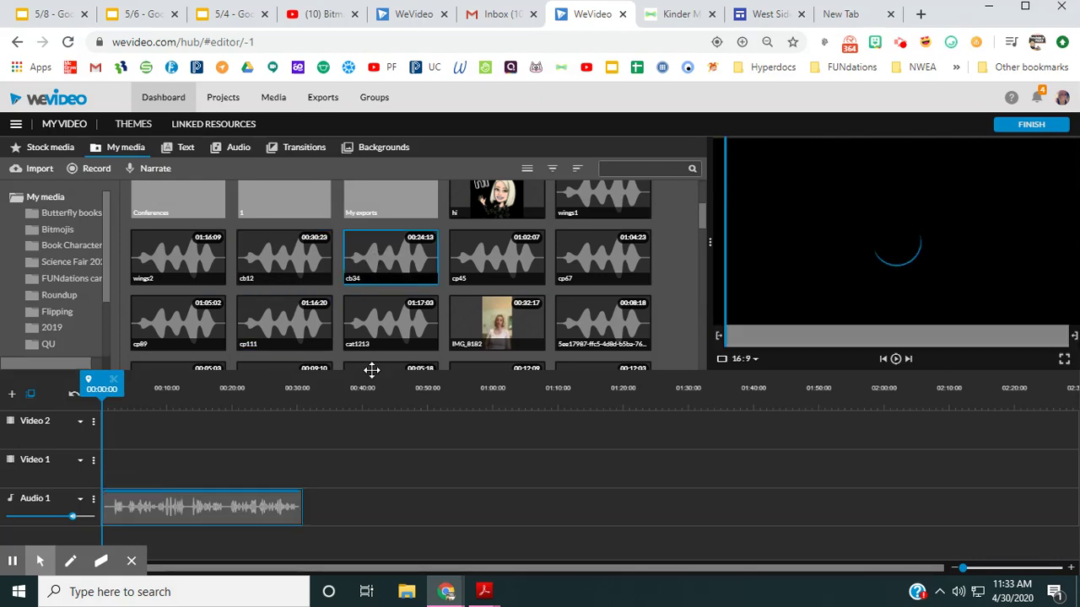
drag(371, 369, 279, 505)
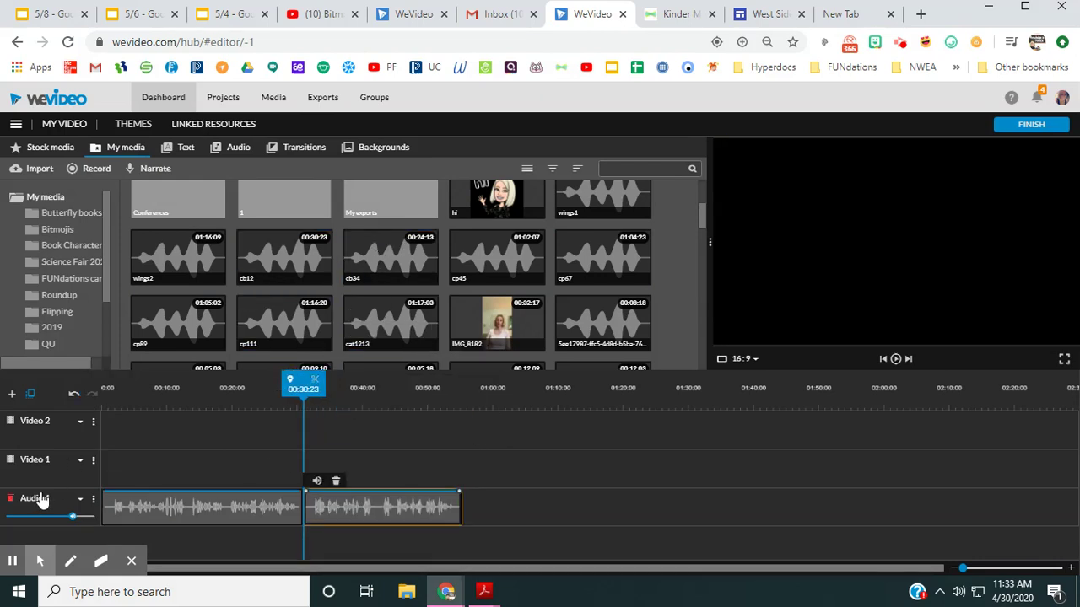
click(488, 256)
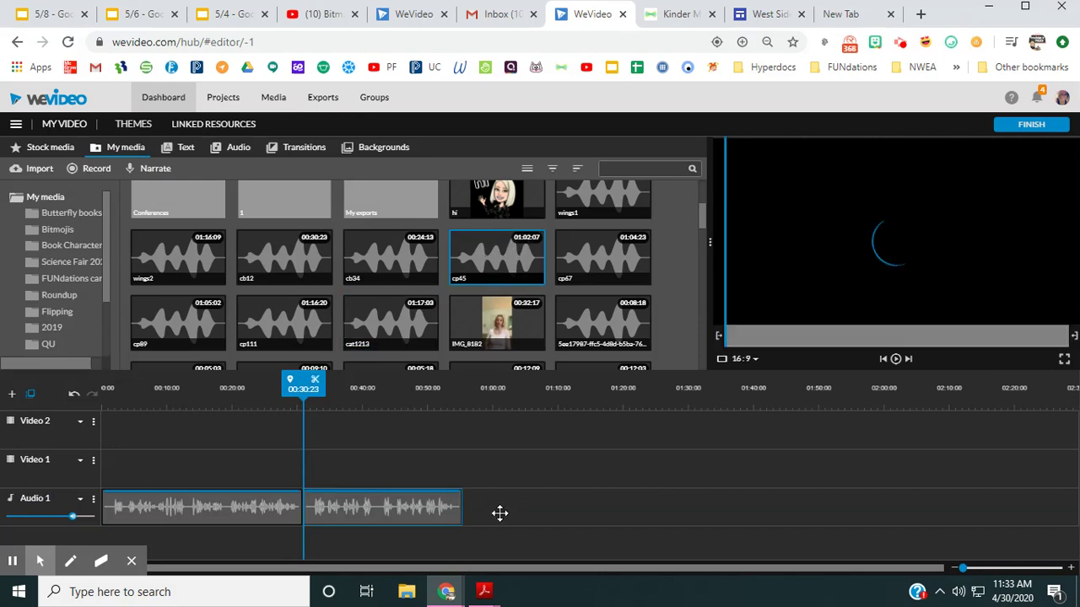
drag(488, 510, 477, 504)
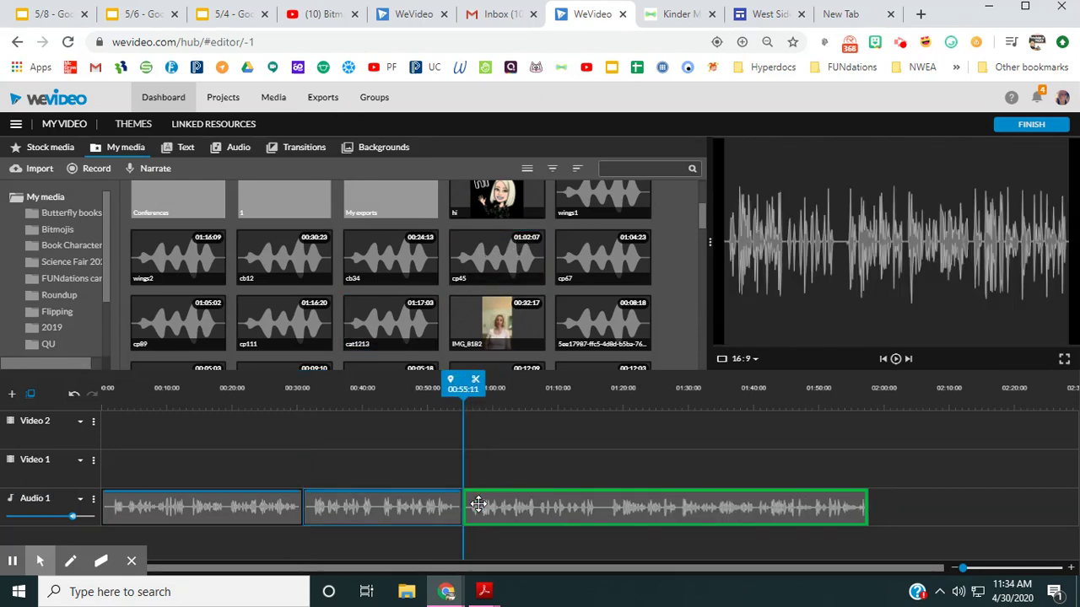
Append cp67, cp89, cp111 and cat1213 to Audio 1, then scroll back to 0:00.
click(556, 255)
drag(886, 506, 881, 509)
drag(640, 567, 841, 591)
click(169, 321)
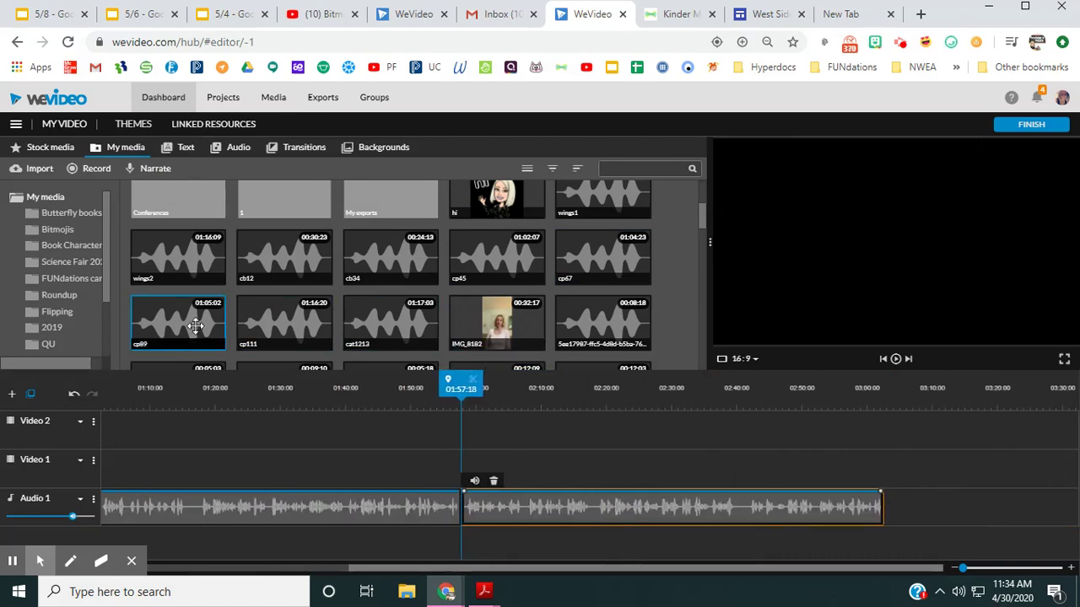
mouse_move(894, 516)
mouse_down()
mouse_move(892, 506)
mouse_move(916, 506)
mouse_move(897, 507)
mouse_up()
drag(559, 524, 824, 595)
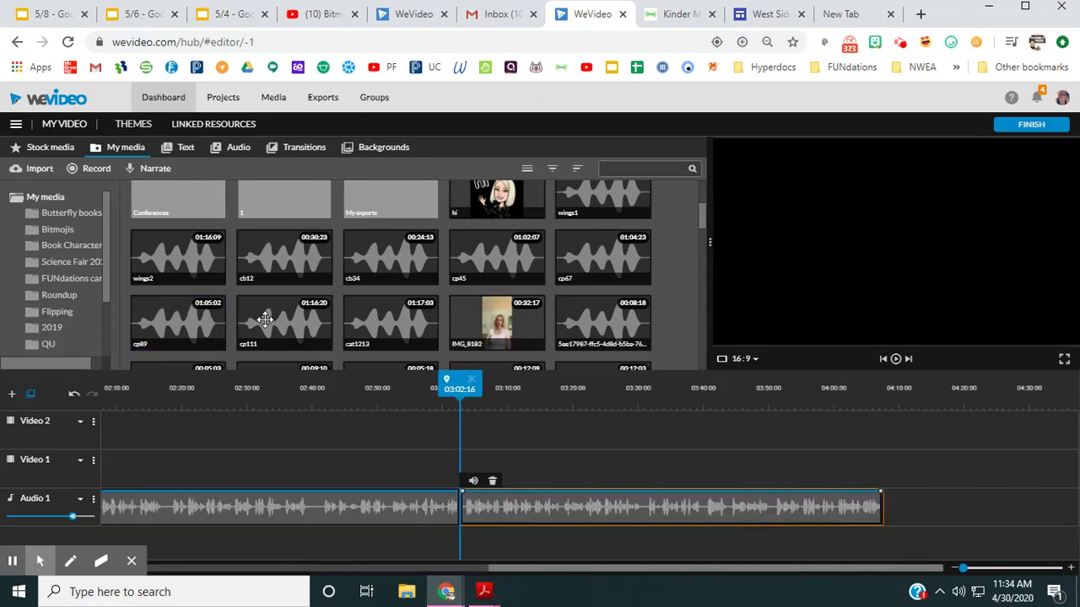
drag(264, 319, 901, 504)
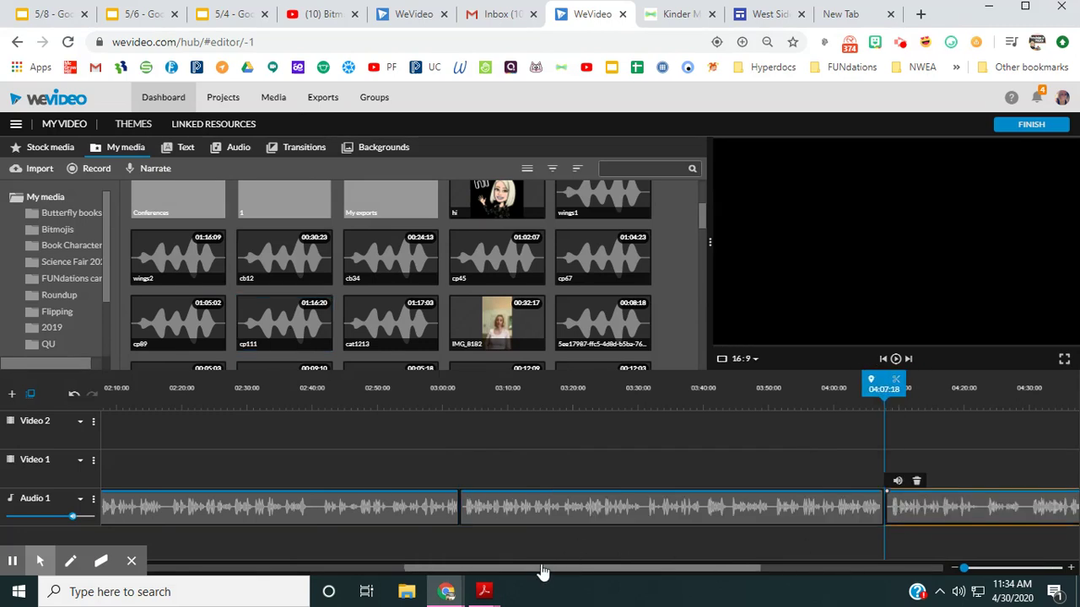
drag(542, 573, 911, 586)
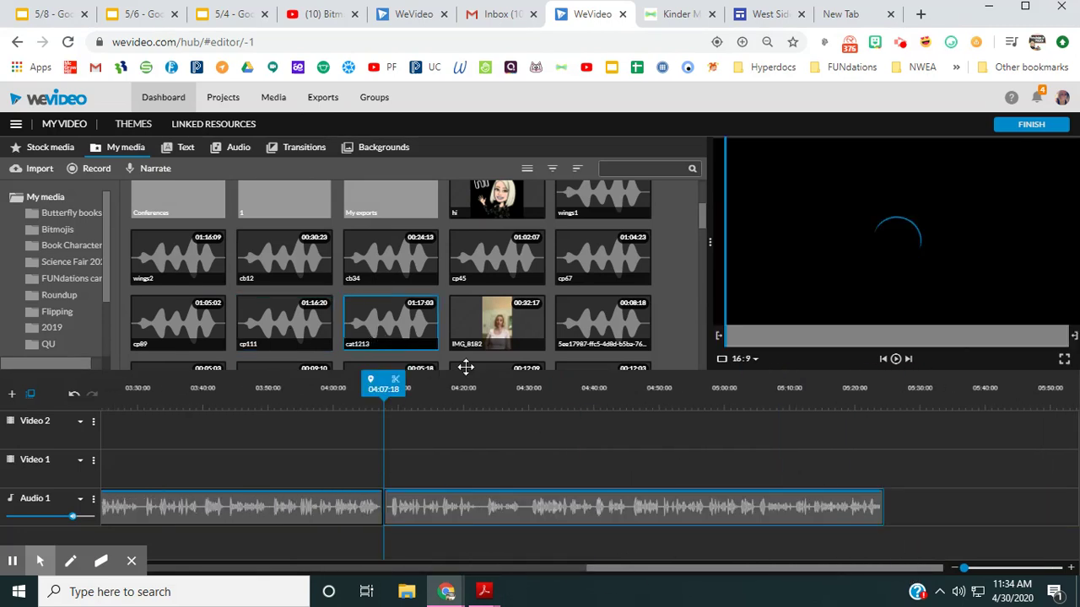
drag(905, 507, 899, 510)
drag(581, 576, 26, 577)
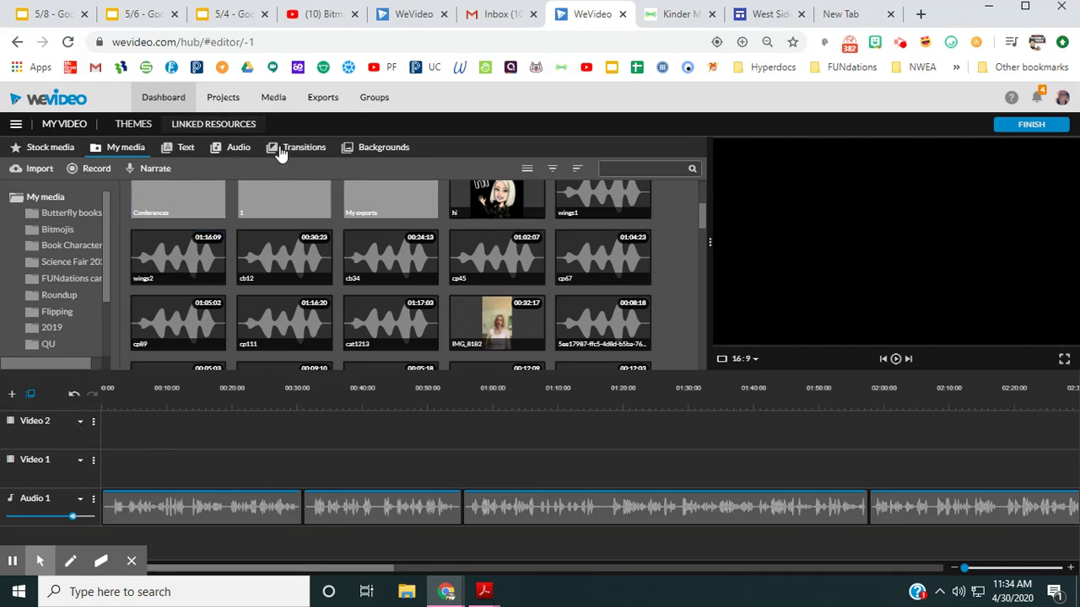
Show the Backgrounds library with clips such as Clouds, Snow and Curtains.
click(375, 148)
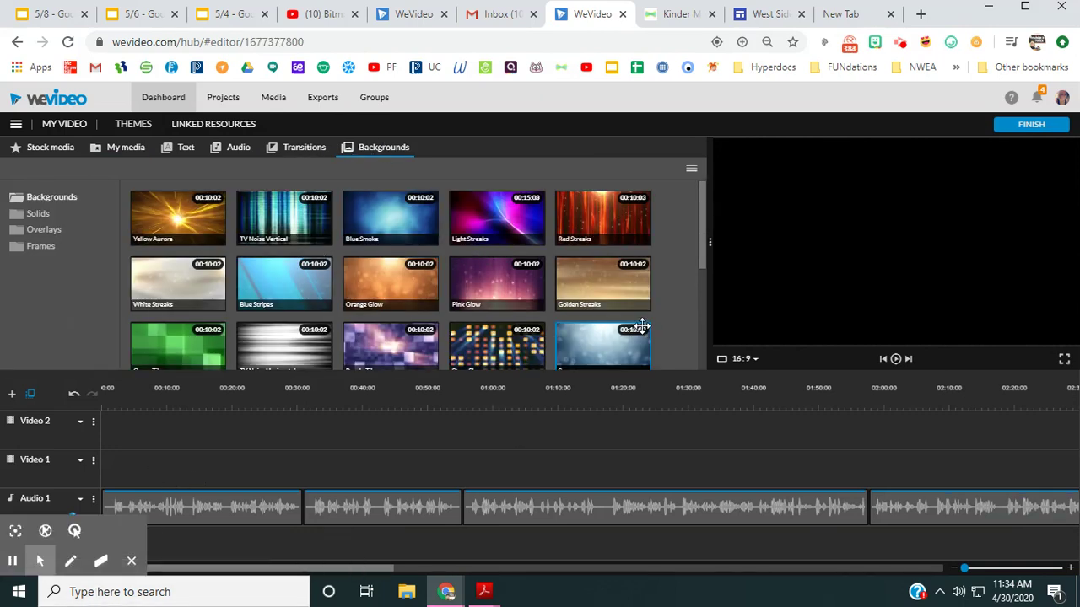
scroll(380, 309, down, 1)
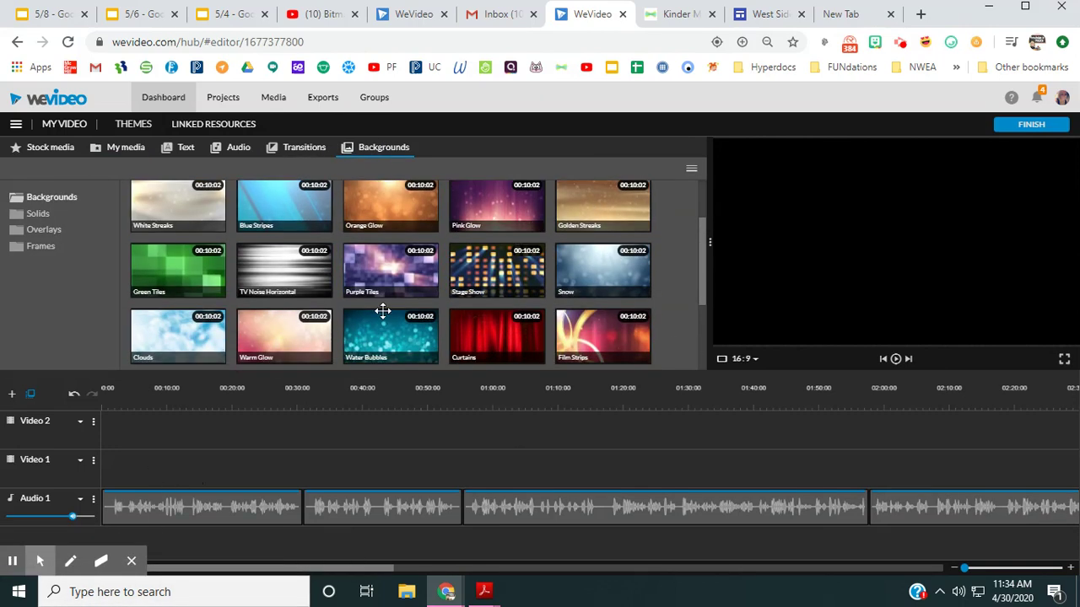
Place the Clouds background at the start of Video 1.
click(211, 342)
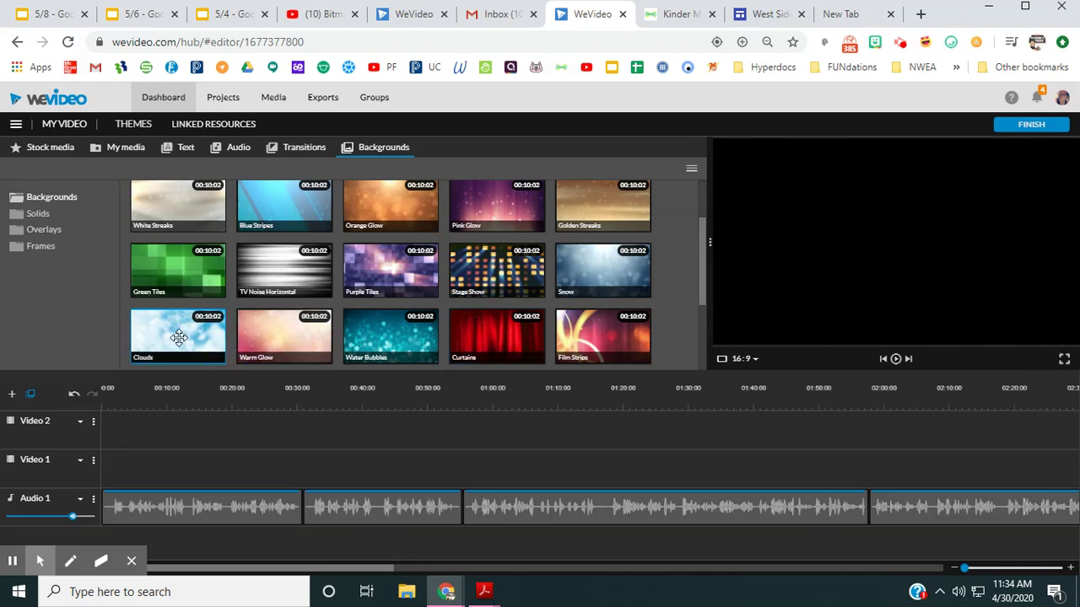
drag(164, 337, 158, 339)
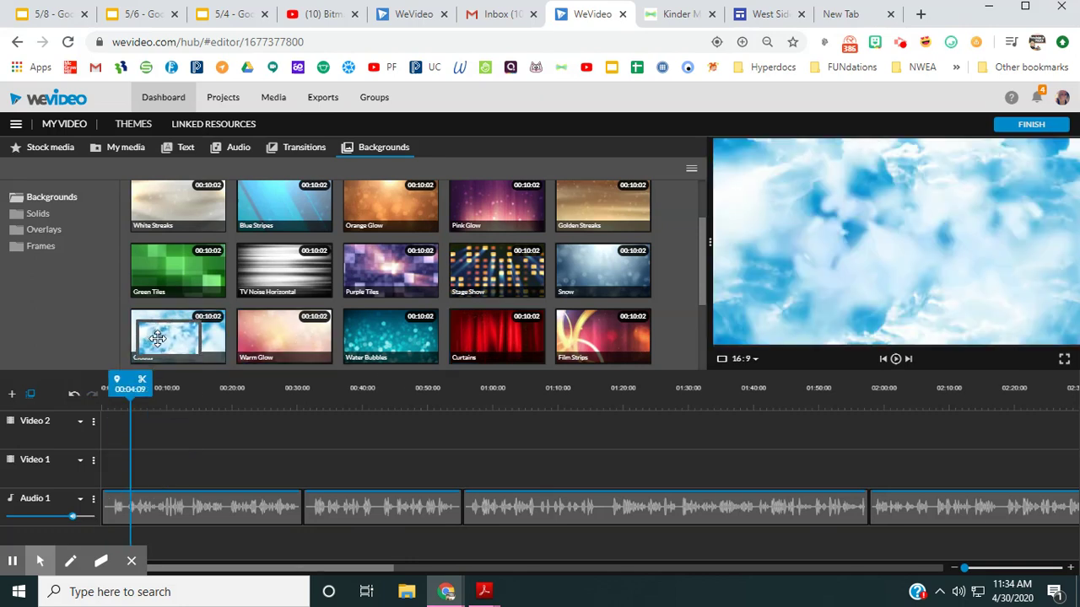
drag(384, 150, 1054, 469)
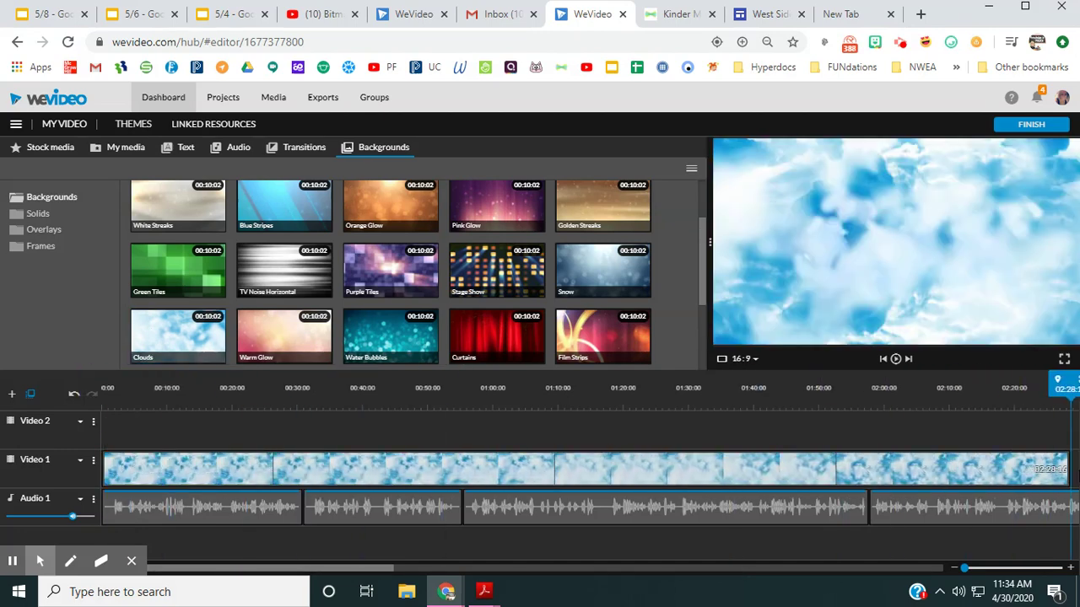
Extend the Clouds clip to about 06:45, past the end of the narration.
click(396, 571)
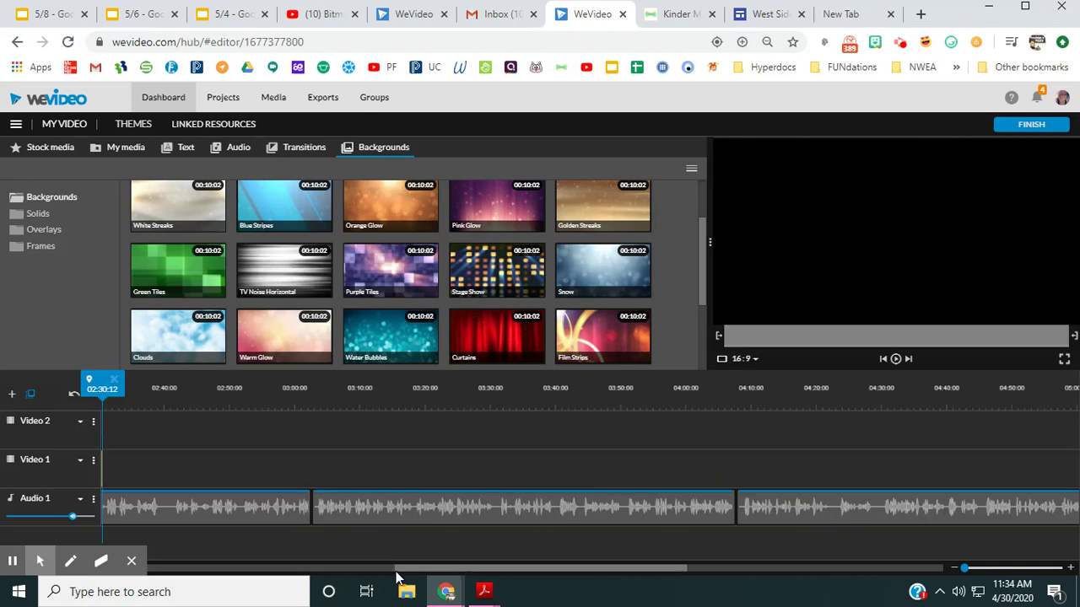
drag(440, 570, 388, 571)
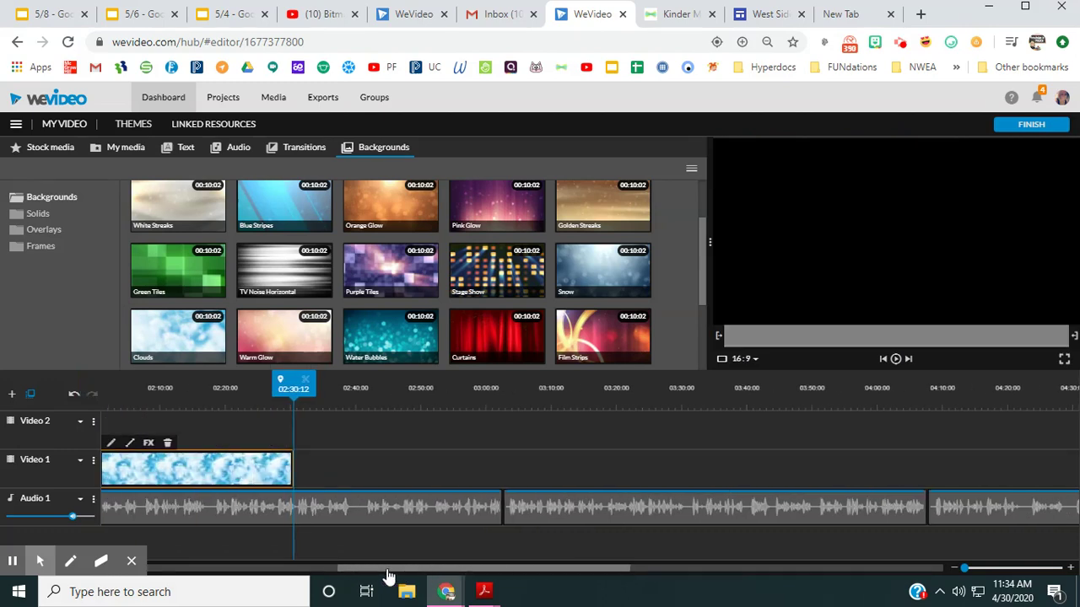
drag(289, 475, 1075, 485)
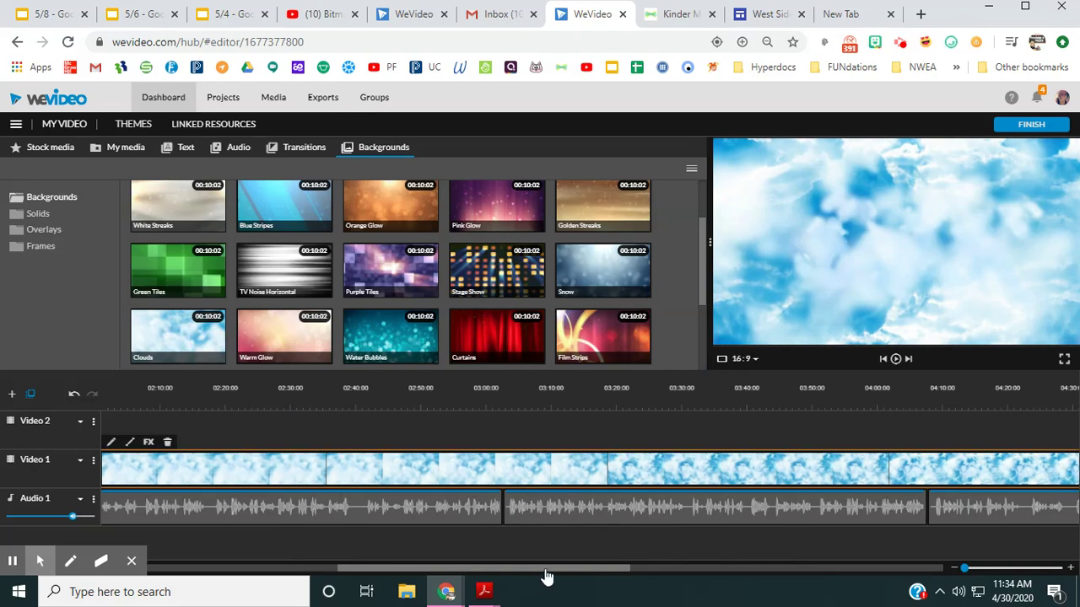
drag(546, 570, 642, 561)
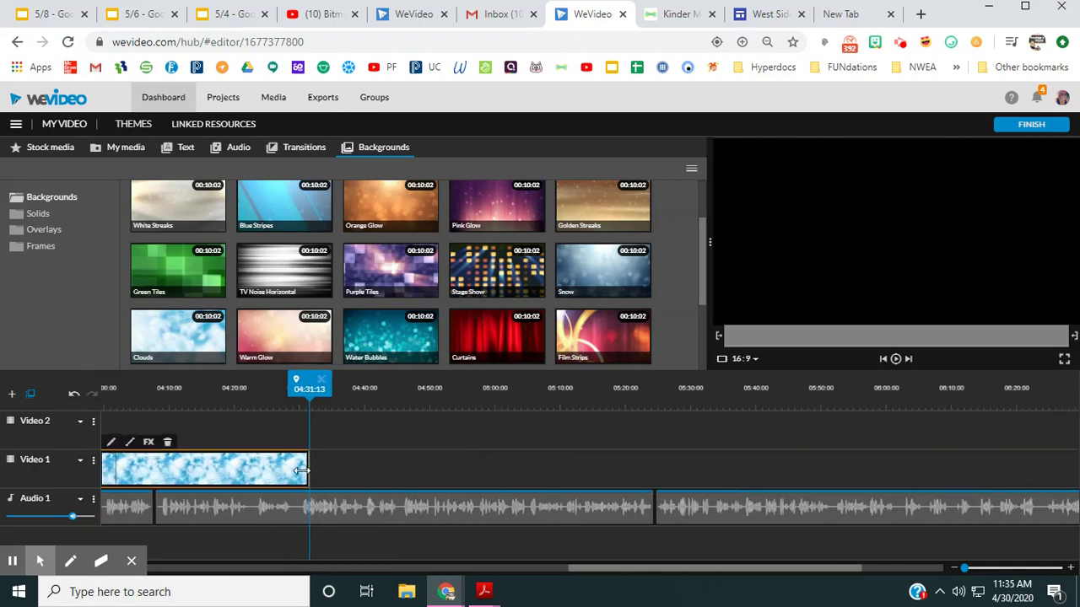
drag(301, 471, 1053, 472)
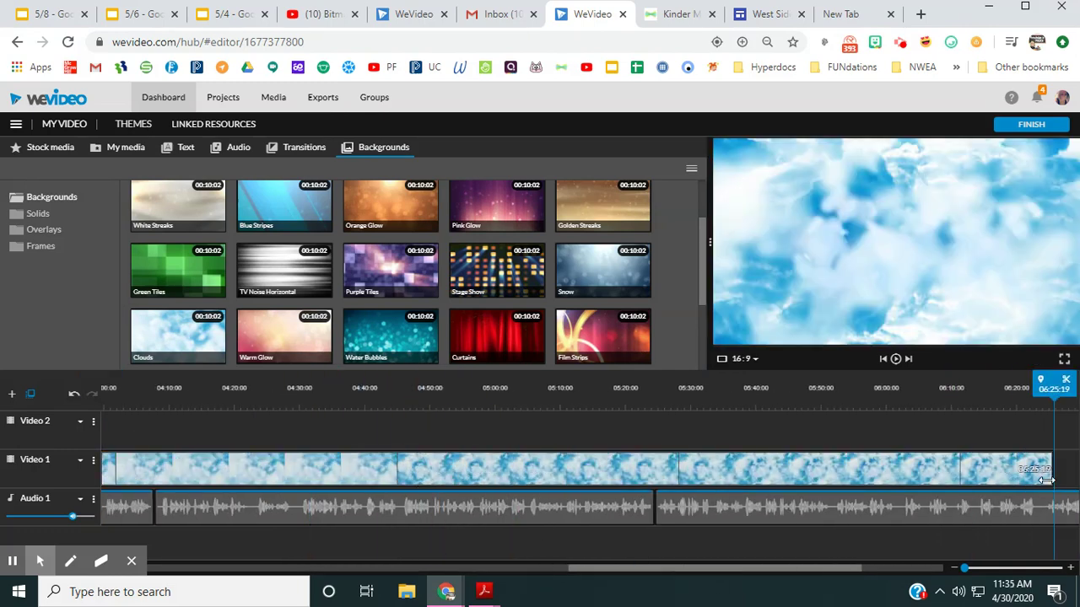
drag(613, 570, 724, 573)
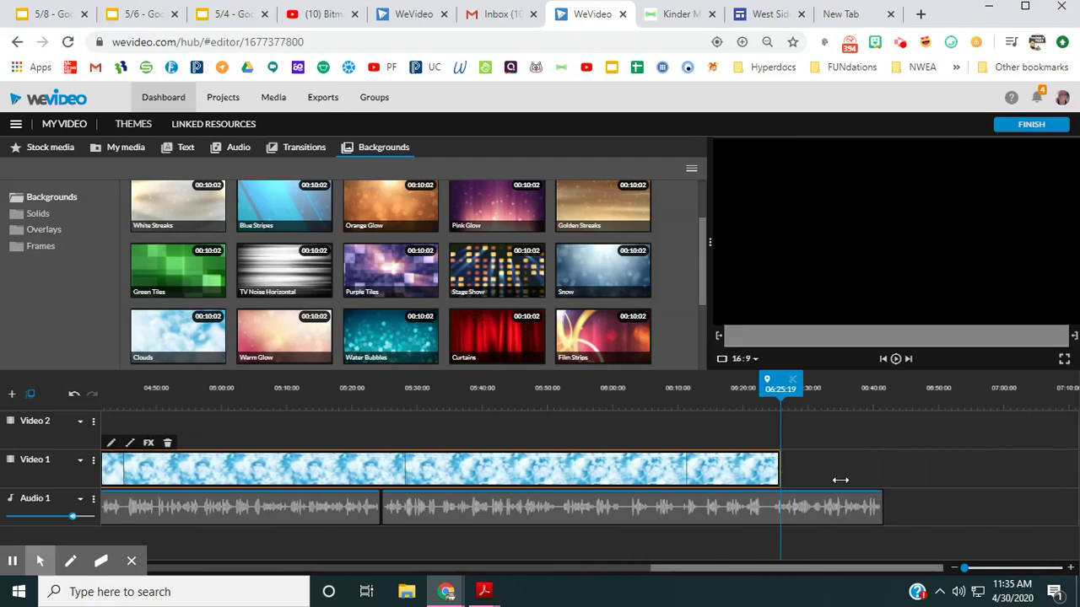
drag(840, 480, 906, 480)
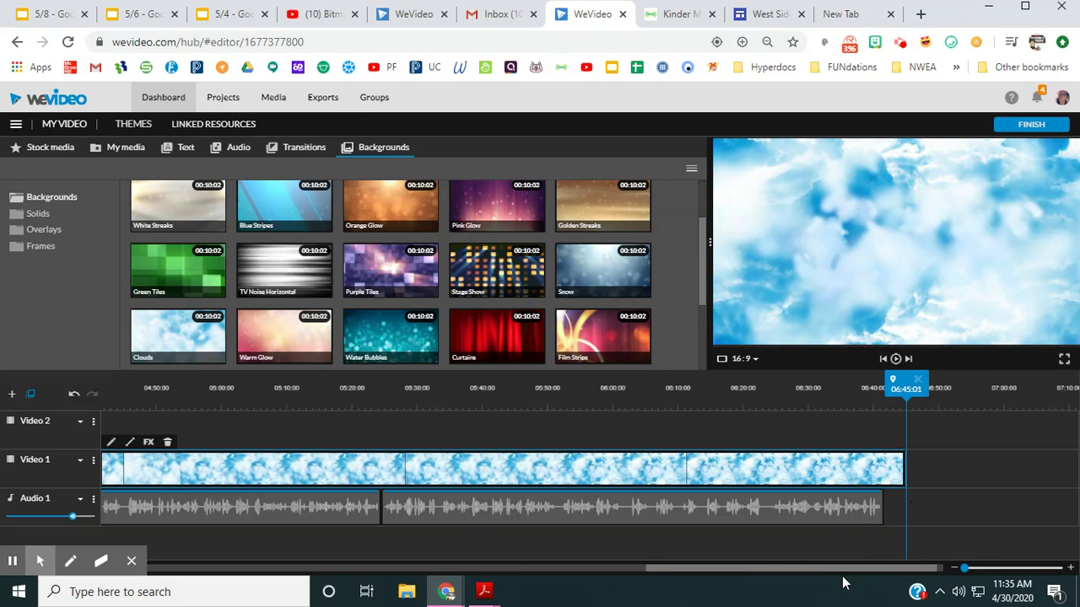
drag(818, 571, 68, 553)
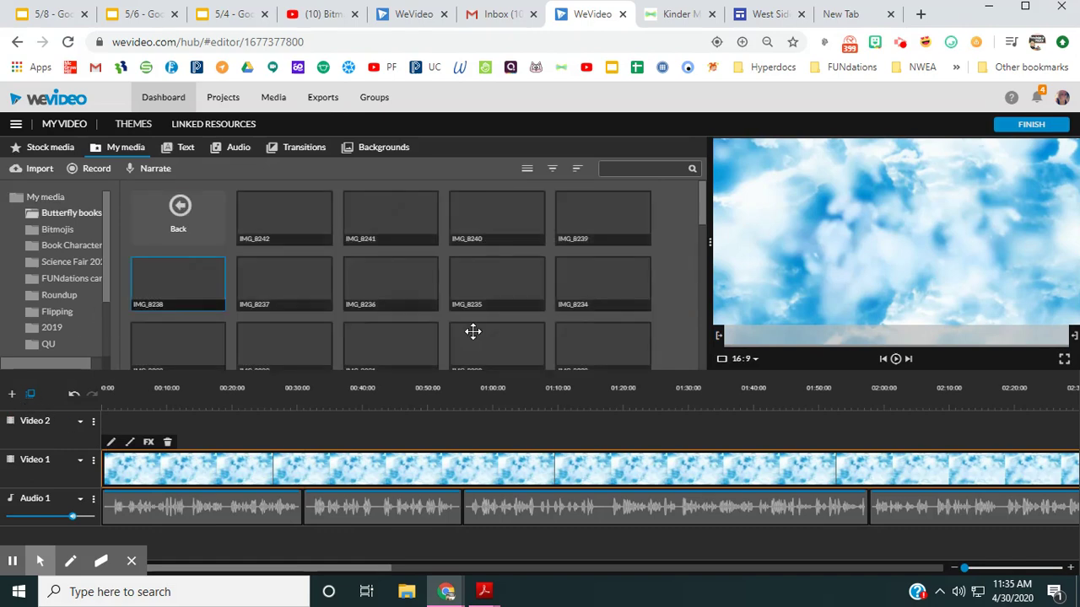
Drop the IMG_8211 cover photo onto Video 2 at 00:00 and play the opening.
scroll(523, 314, down, 3)
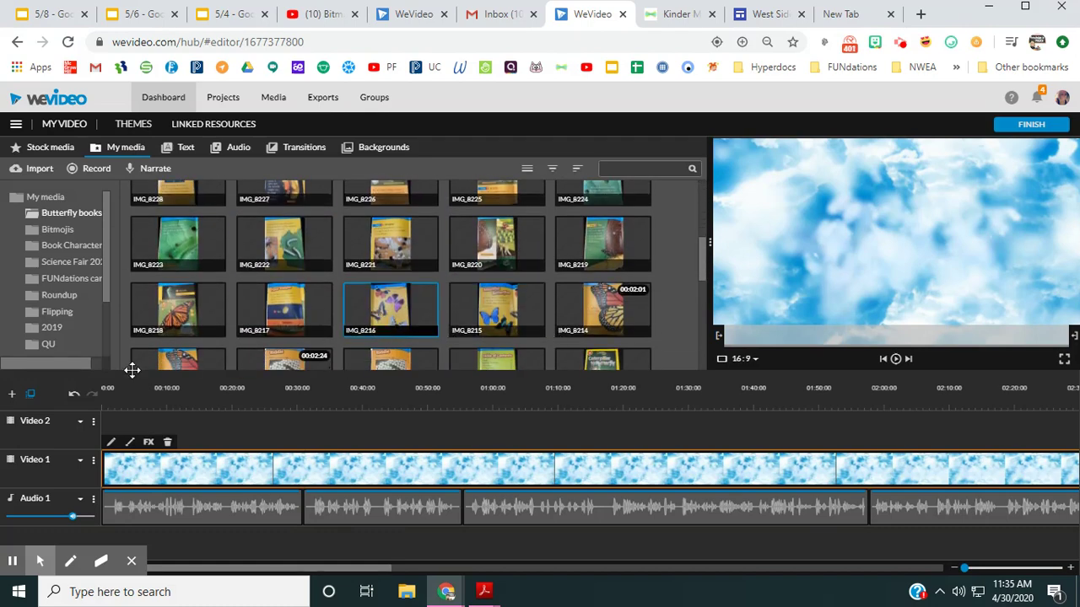
scroll(486, 313, down, 1)
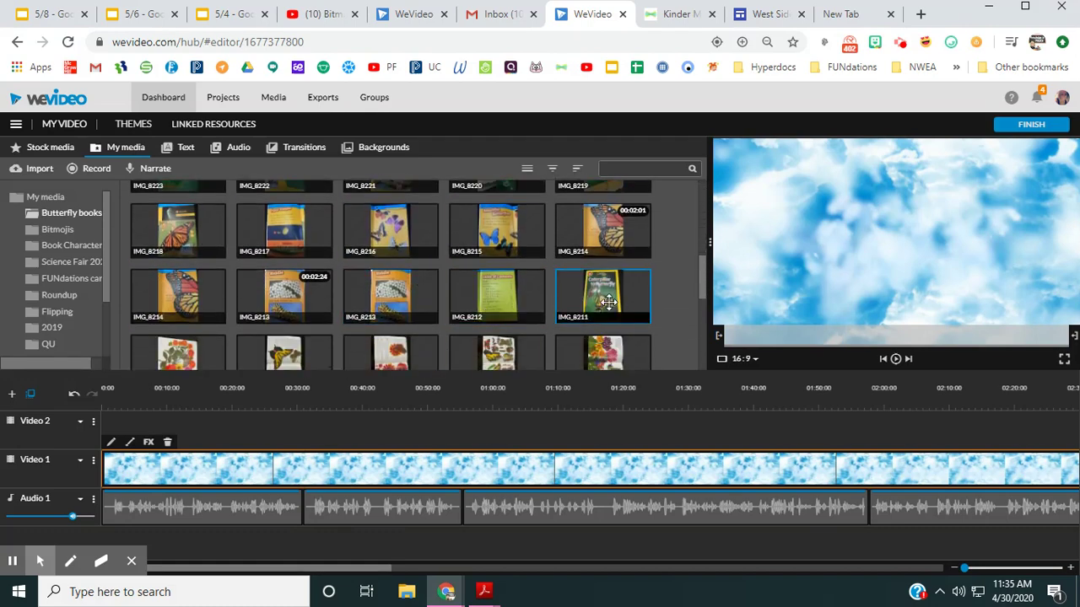
drag(609, 301, 114, 432)
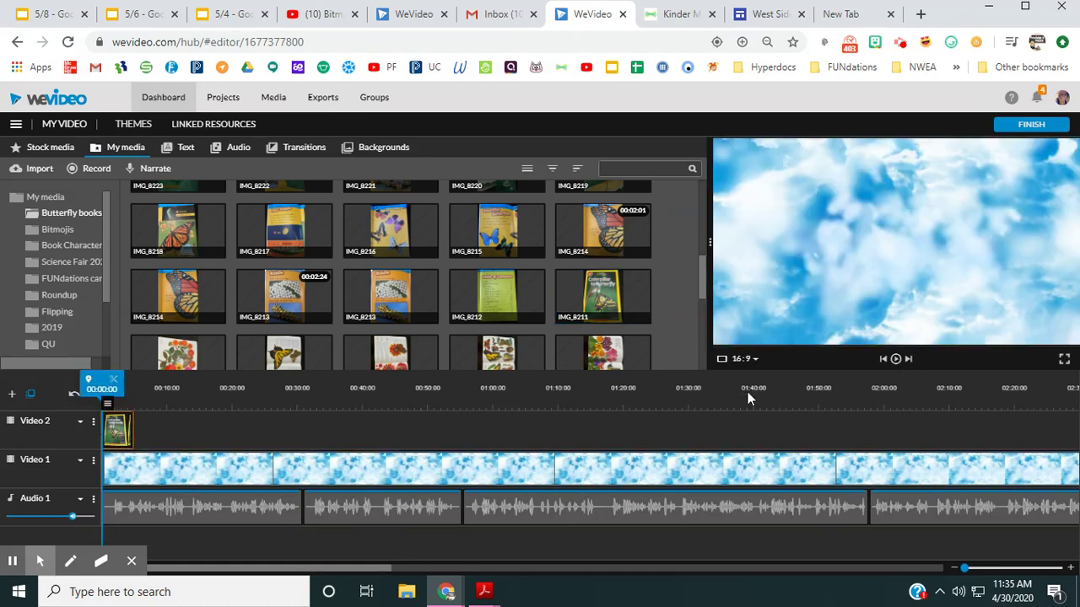
click(896, 359)
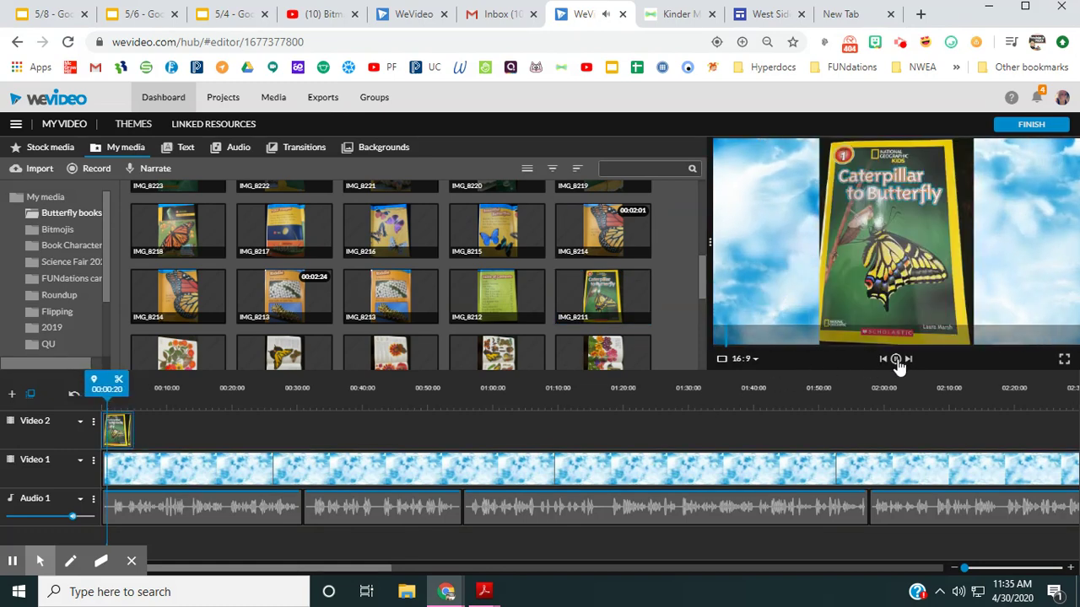
Scale the IMG_8211 cover clip to 1.04, nudge it upward, and save the changes.
double_click(116, 434)
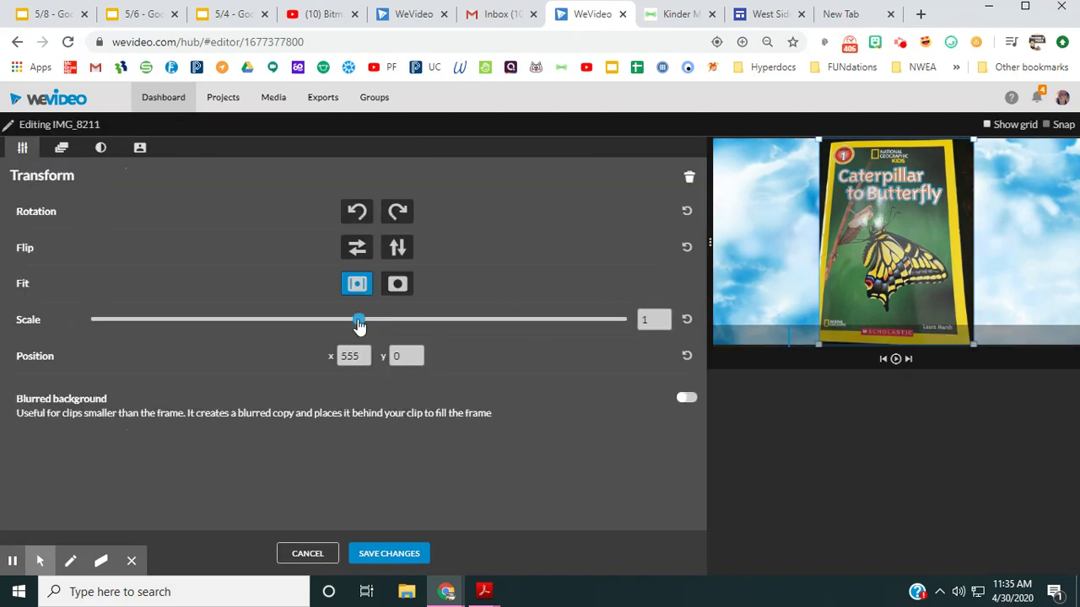
mouse_move(359, 326)
mouse_down()
mouse_move(379, 330)
mouse_move(362, 331)
mouse_up()
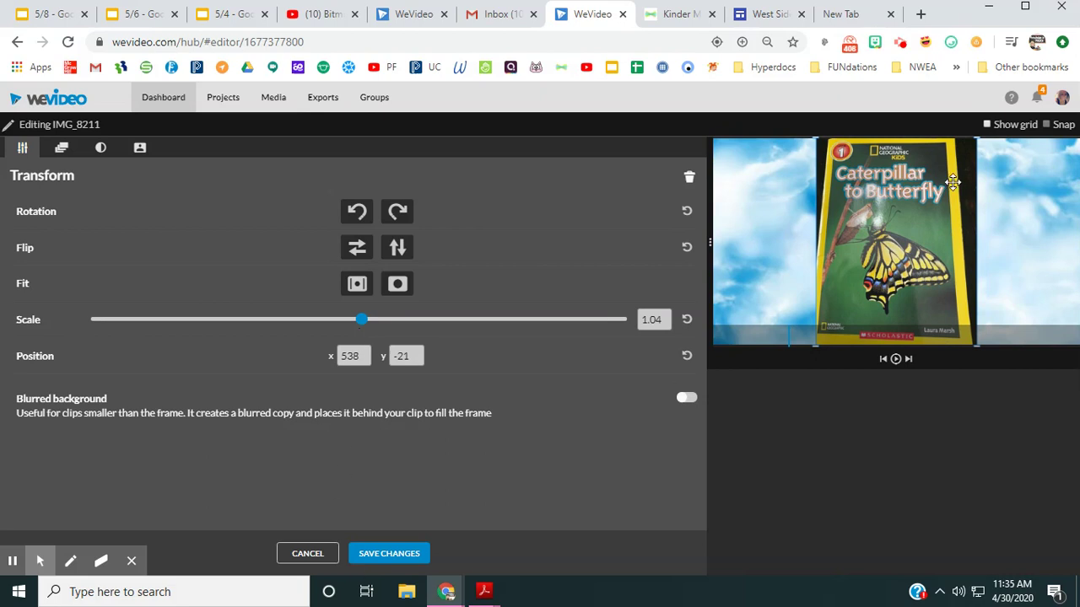
drag(953, 181, 916, 211)
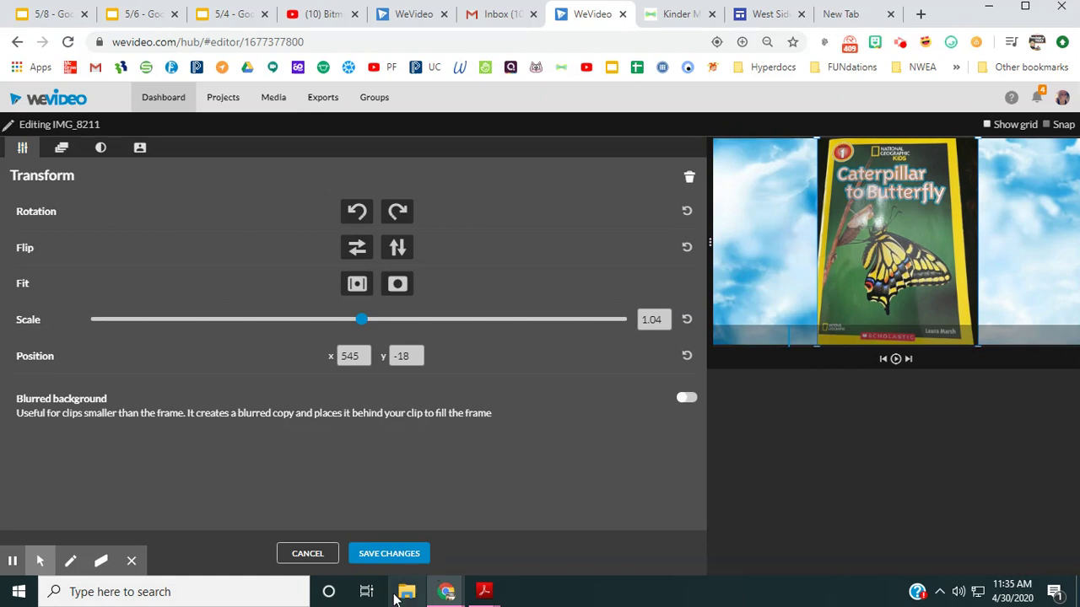
click(374, 556)
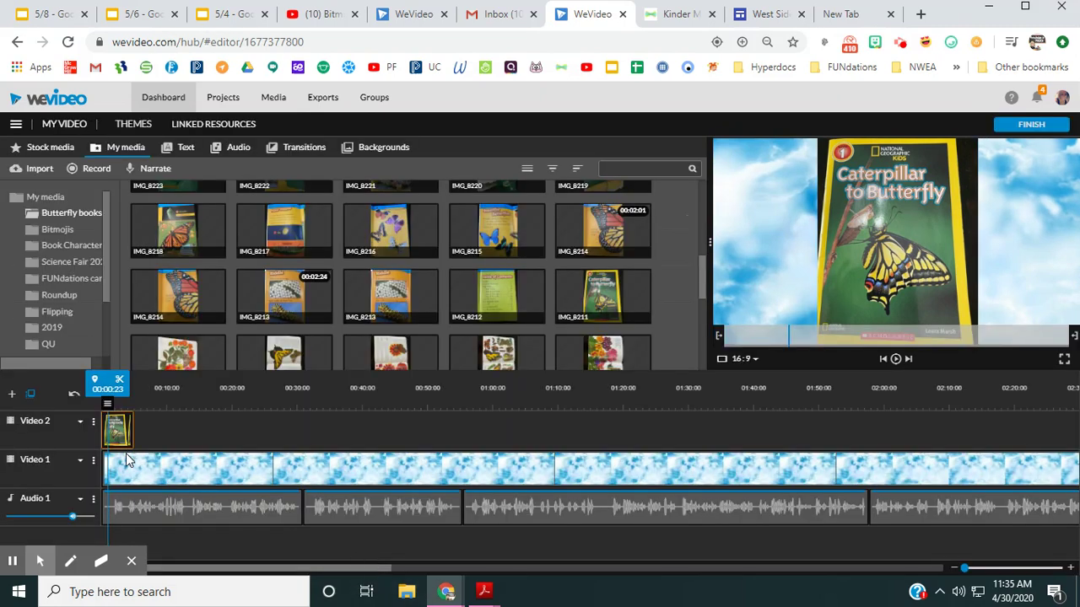
Extend the Video 2 cover photo to end at 00:12:20 and bring up Add a track.
click(896, 361)
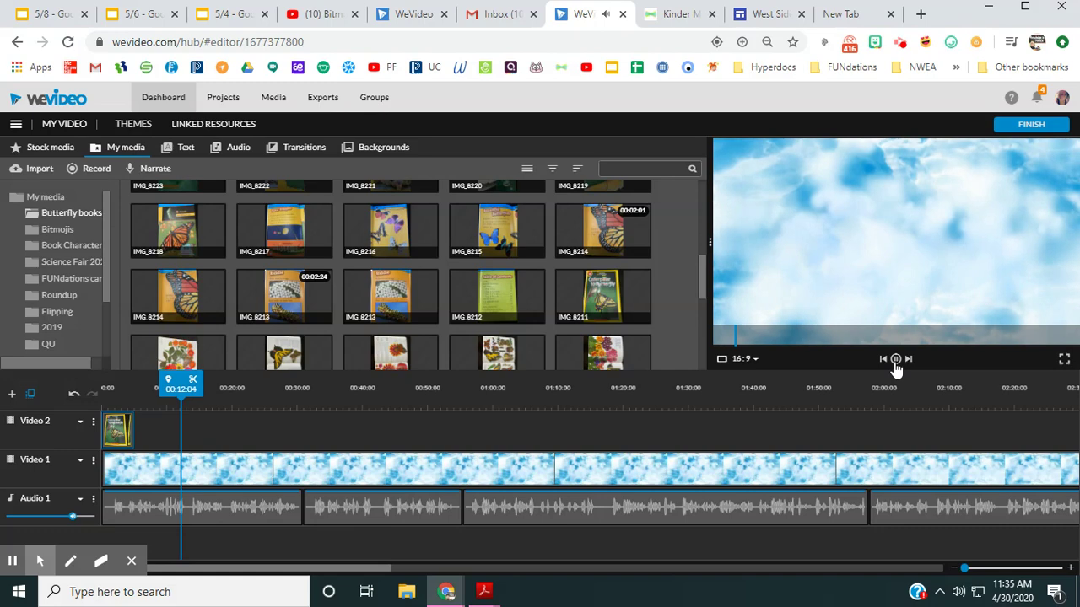
click(896, 360)
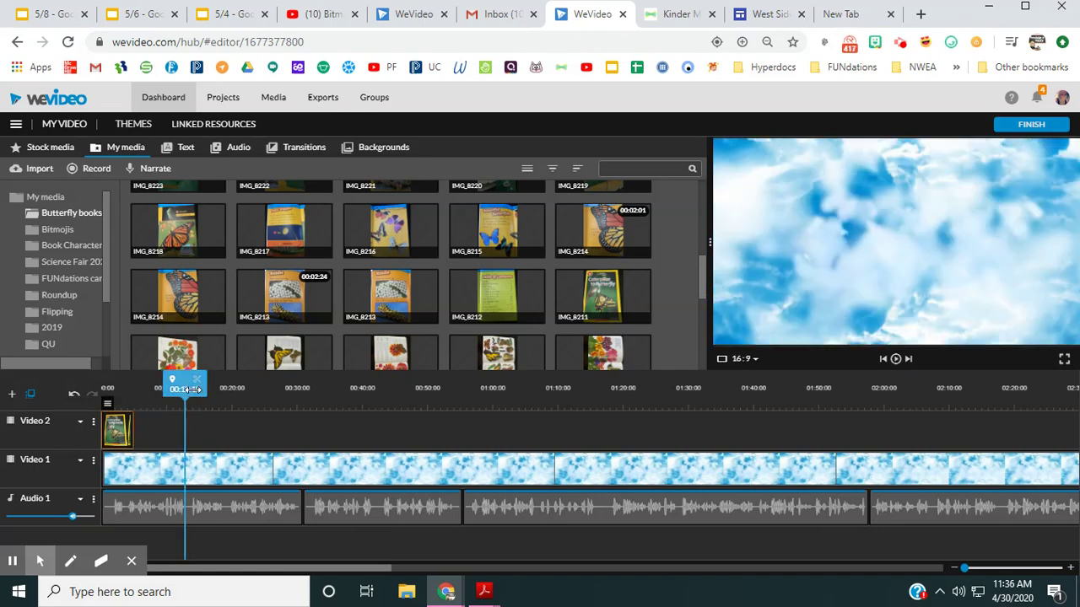
drag(133, 431, 179, 431)
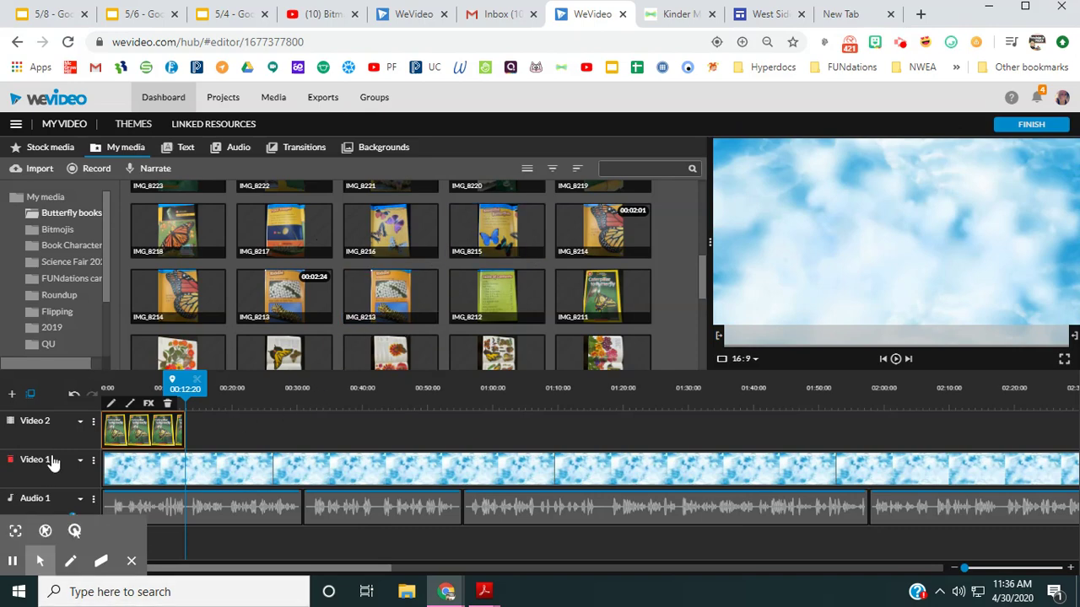
click(12, 394)
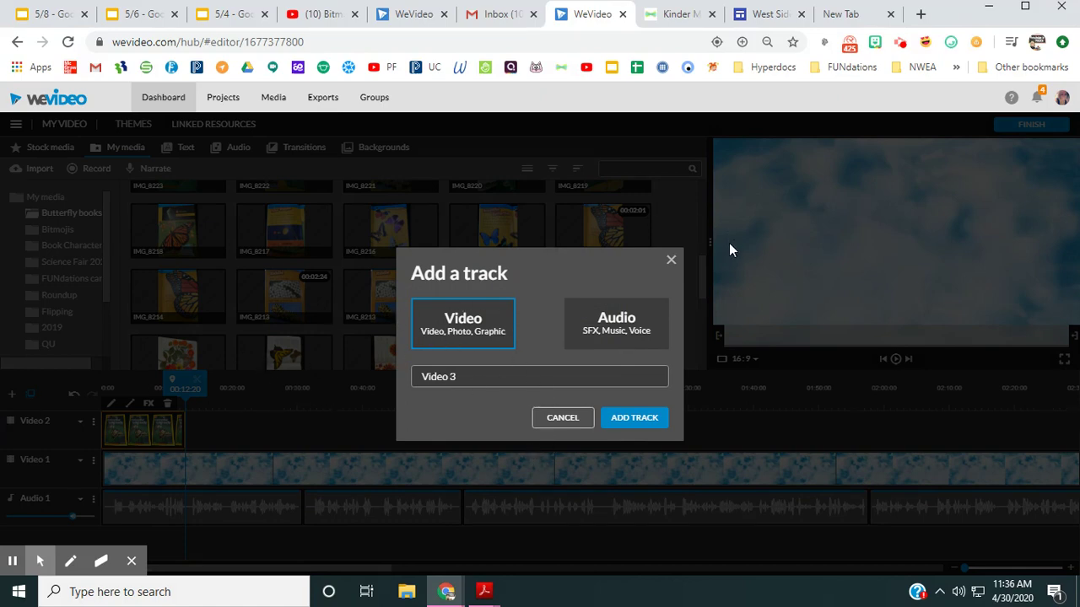
Close the Add a track dialog, then open and dismiss the Bitmoji sticker picker.
click(671, 261)
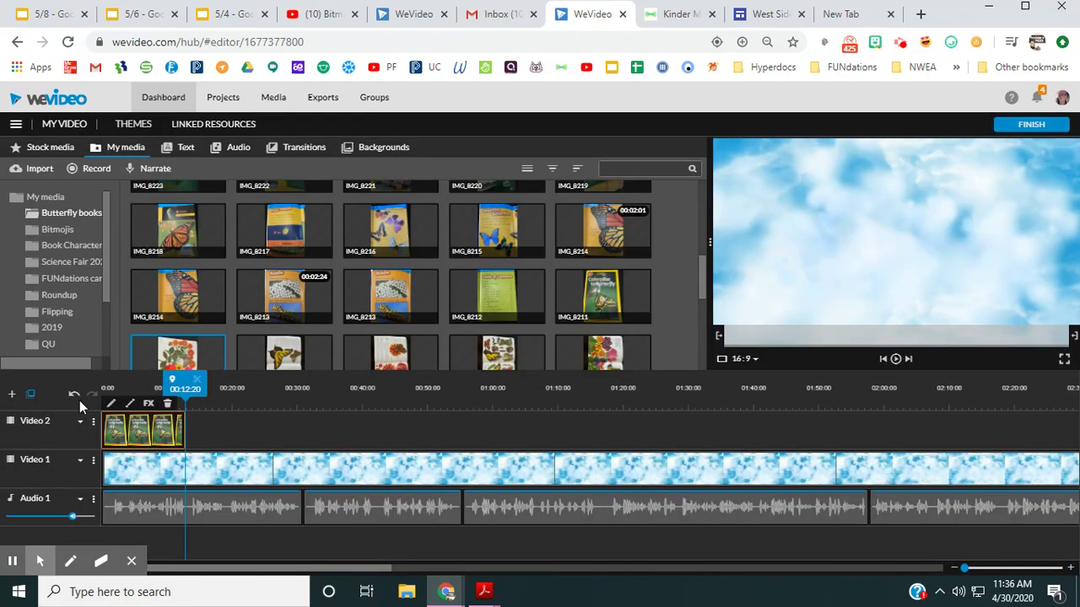
click(875, 44)
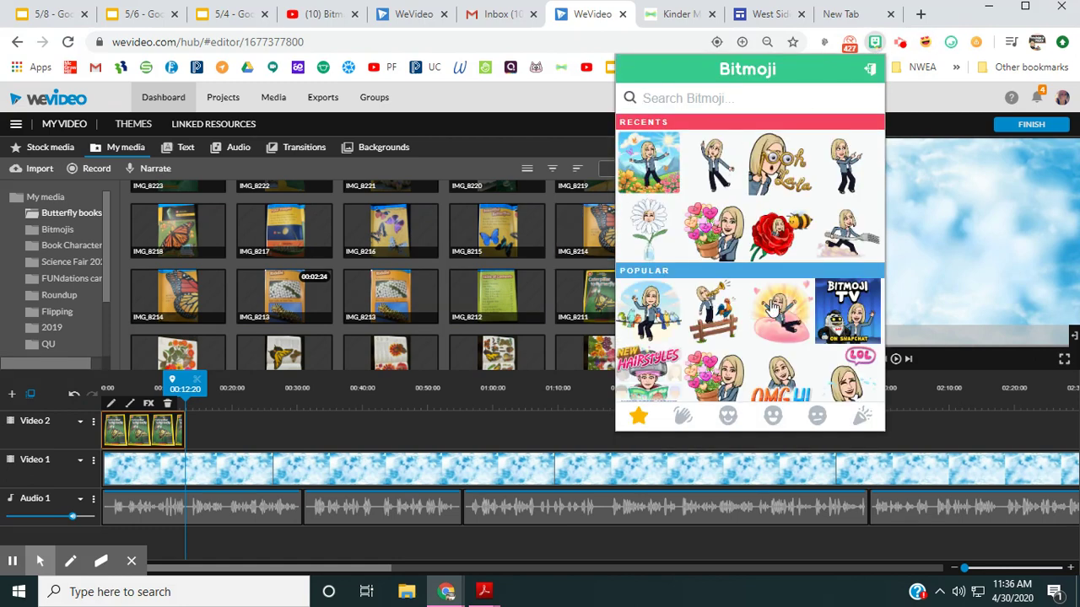
right_click(724, 162)
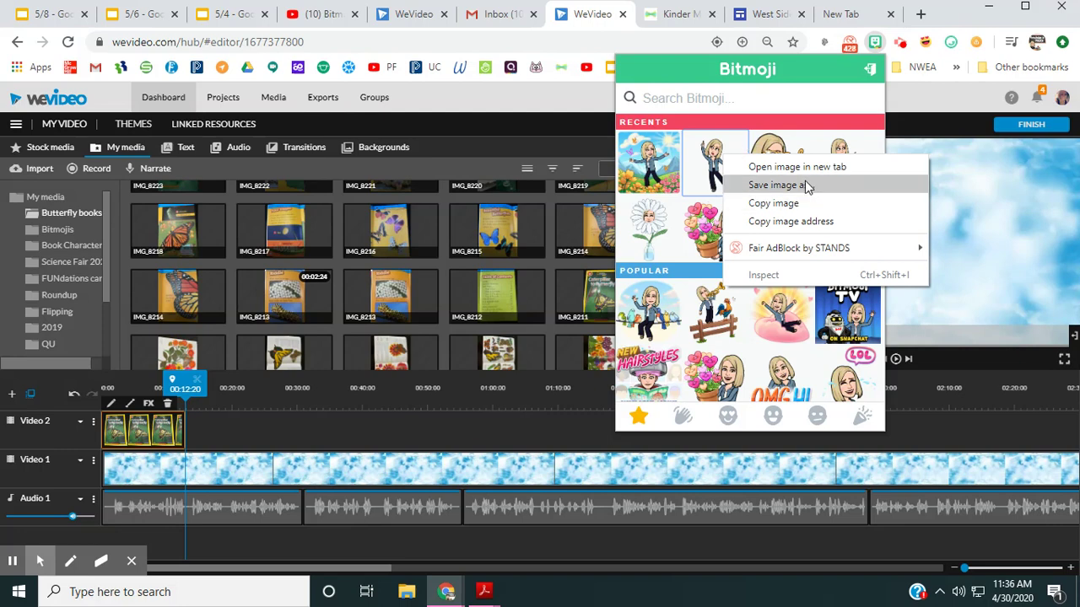
click(587, 120)
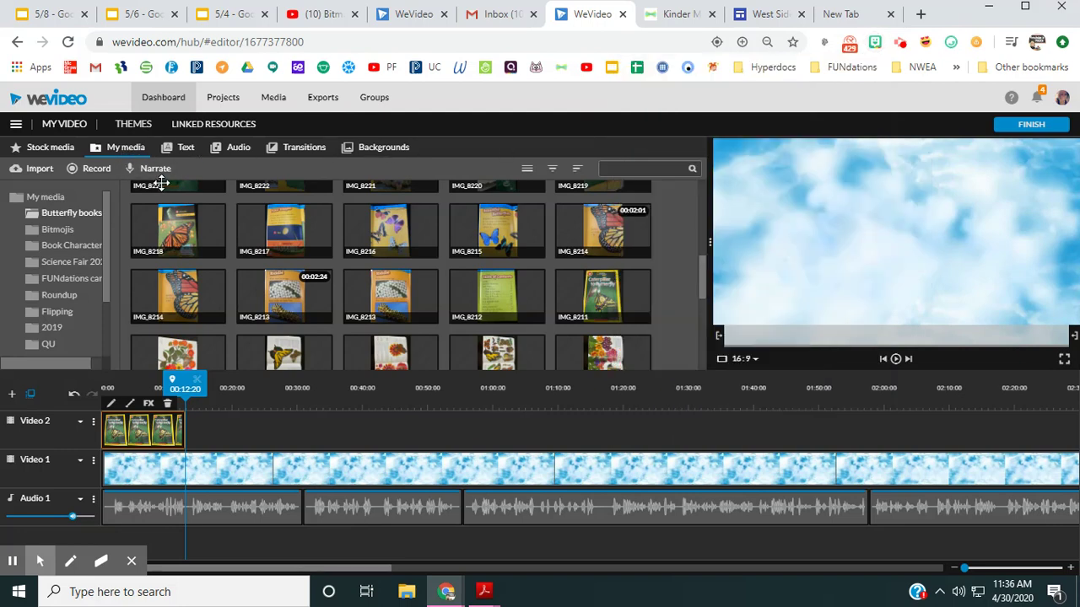
scroll(165, 185, up, 4)
Open the Bitmojis media folder and add a new Video 3 track.
click(177, 220)
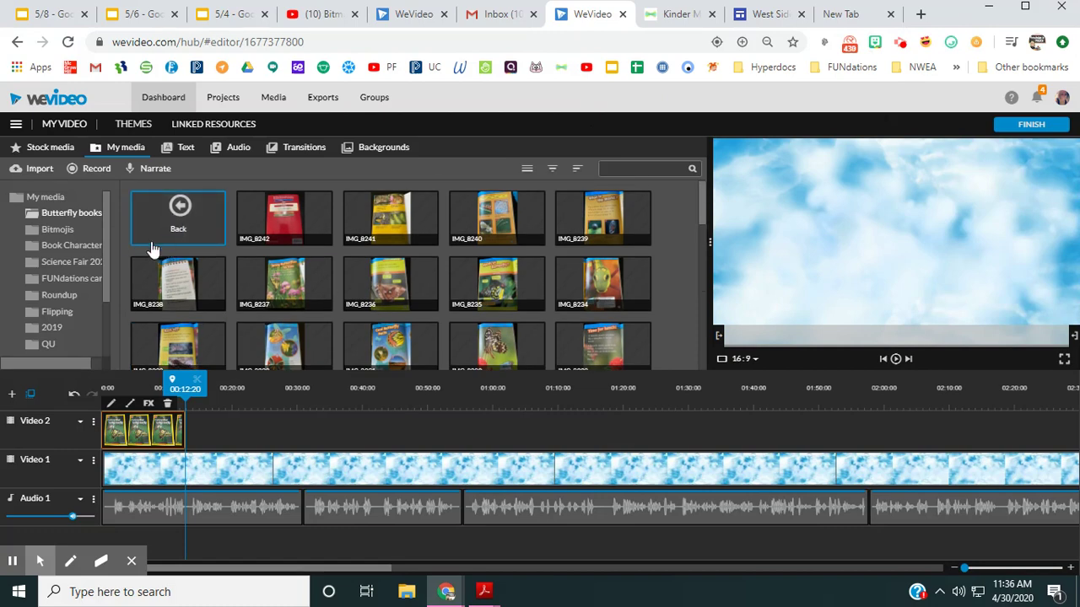
click(264, 232)
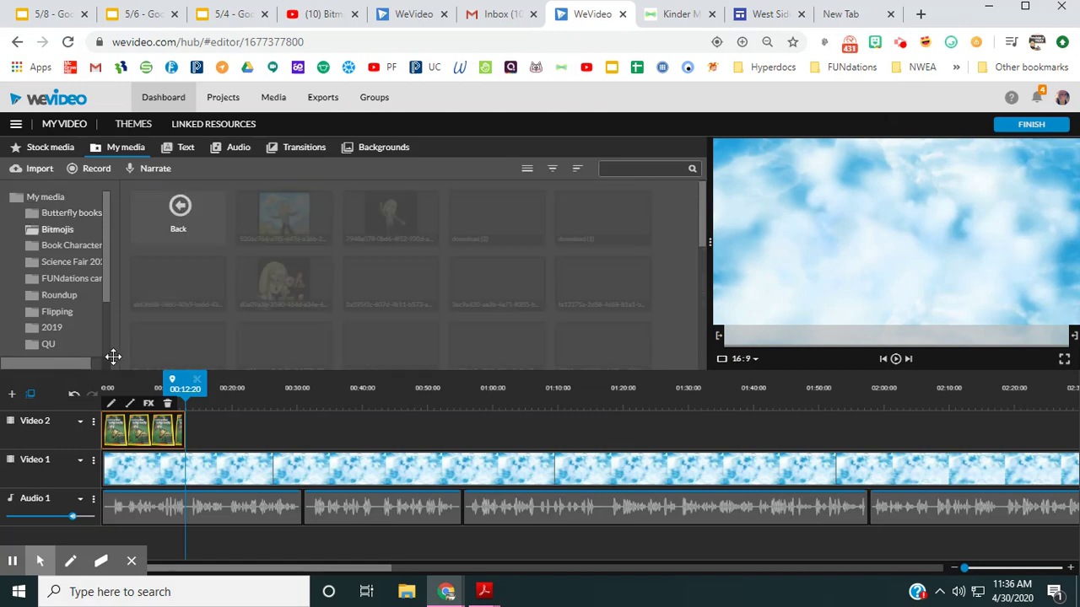
click(12, 395)
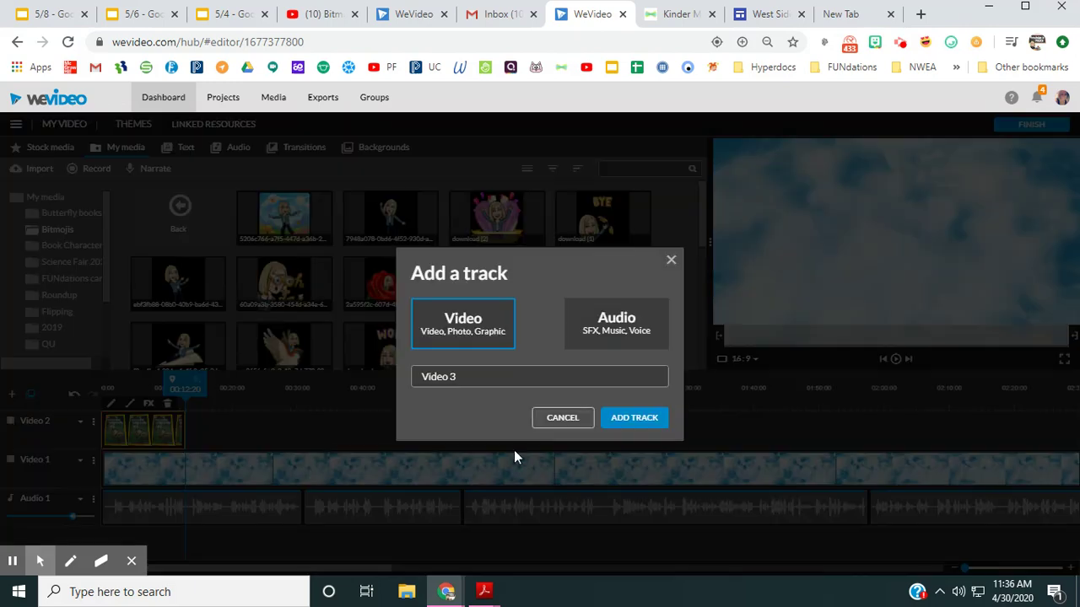
click(629, 422)
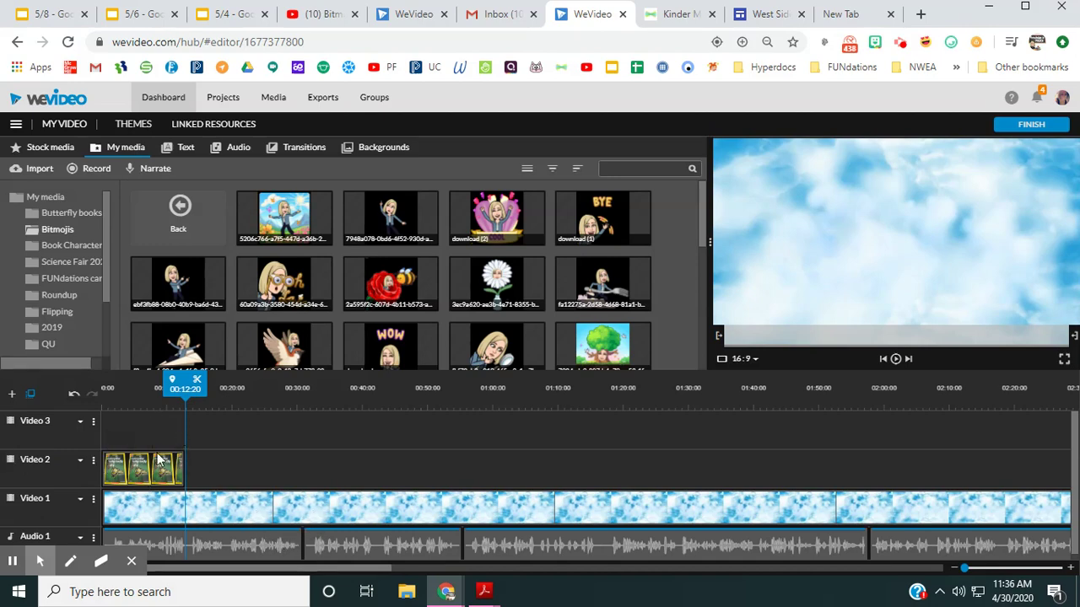
Place the hi Bitmoji on Video 3, scaled to 0.64 and moved to the lower-left corner.
scroll(590, 278, down, 2)
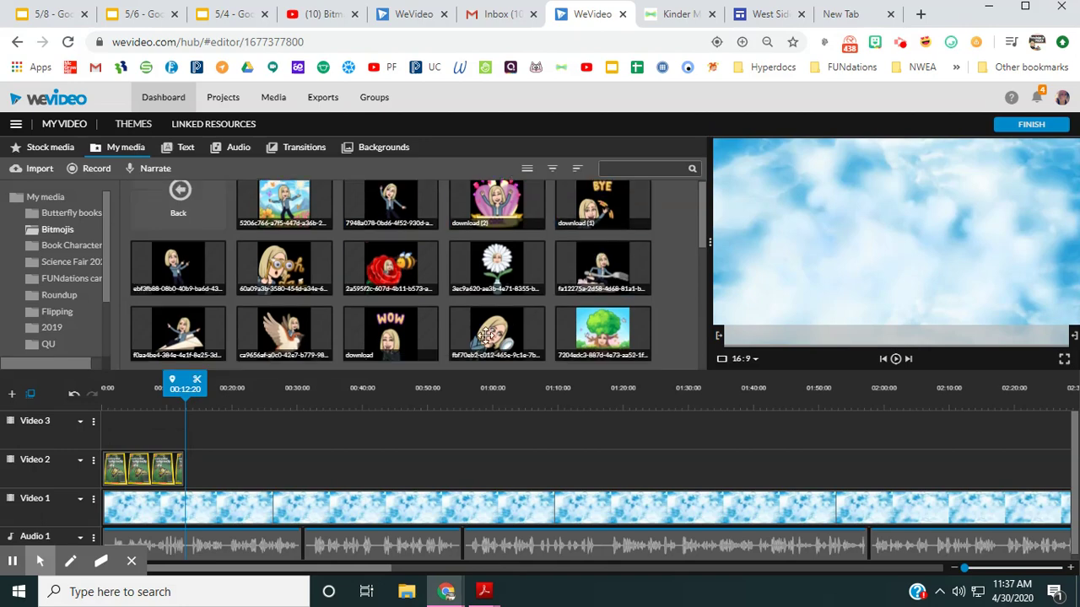
click(496, 257)
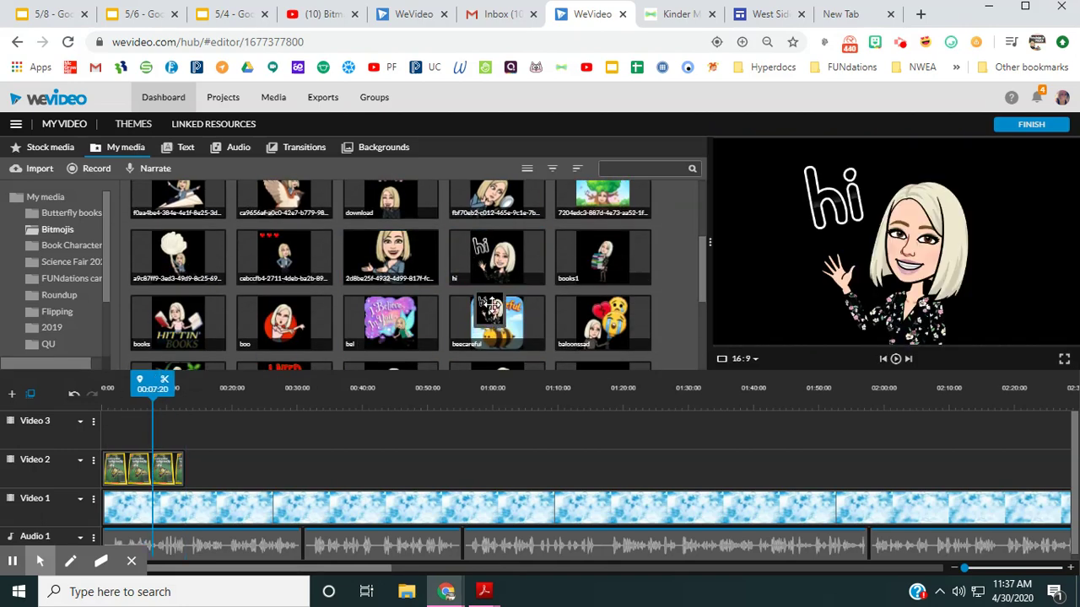
drag(496, 263, 149, 439)
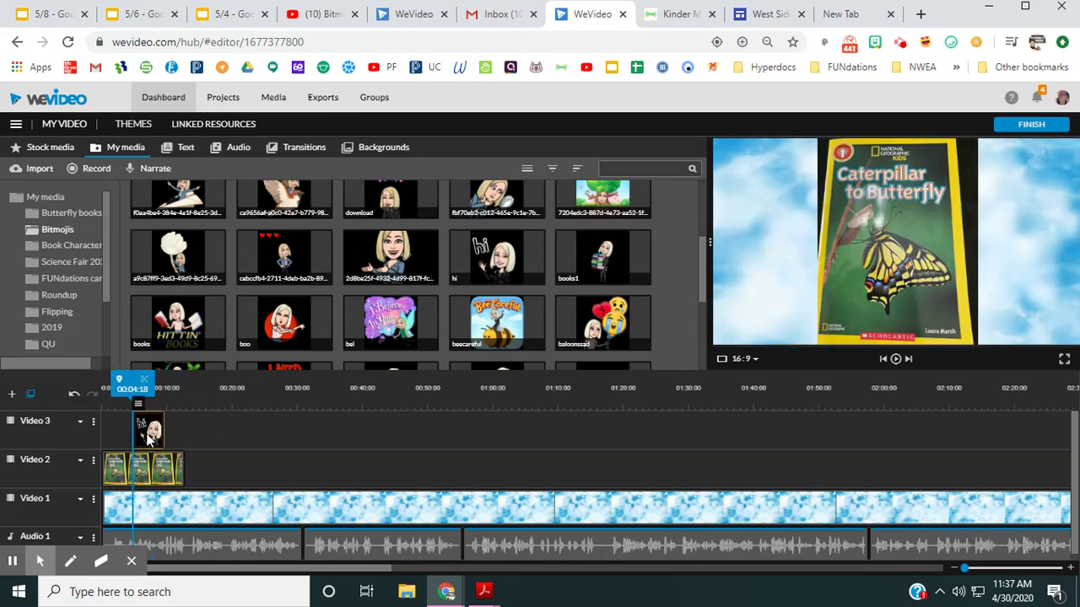
double_click(149, 433)
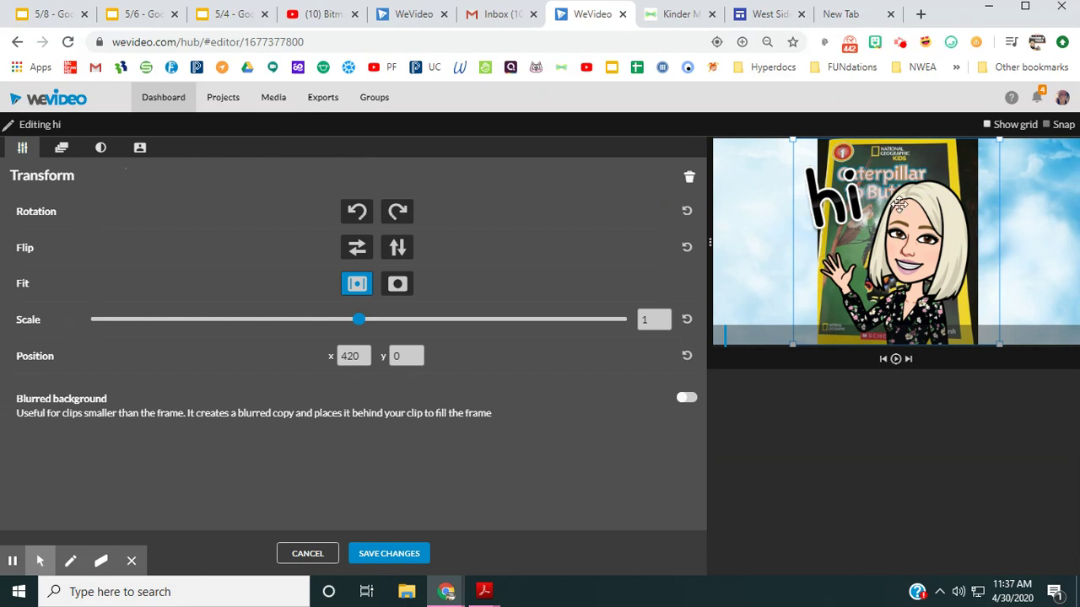
mouse_move(13, 563)
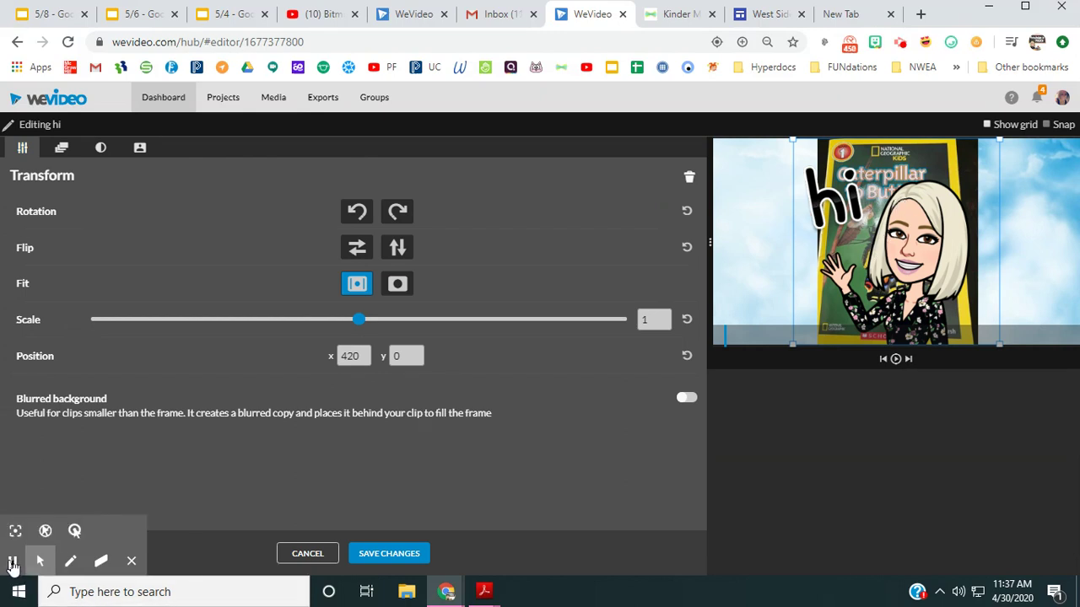
drag(793, 140, 832, 219)
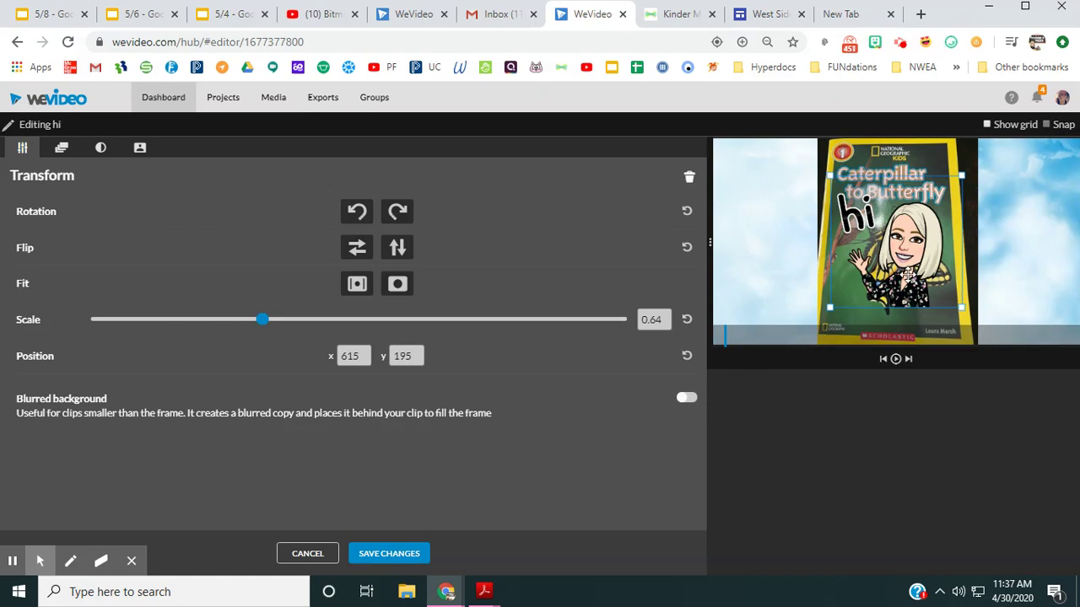
drag(910, 275, 784, 316)
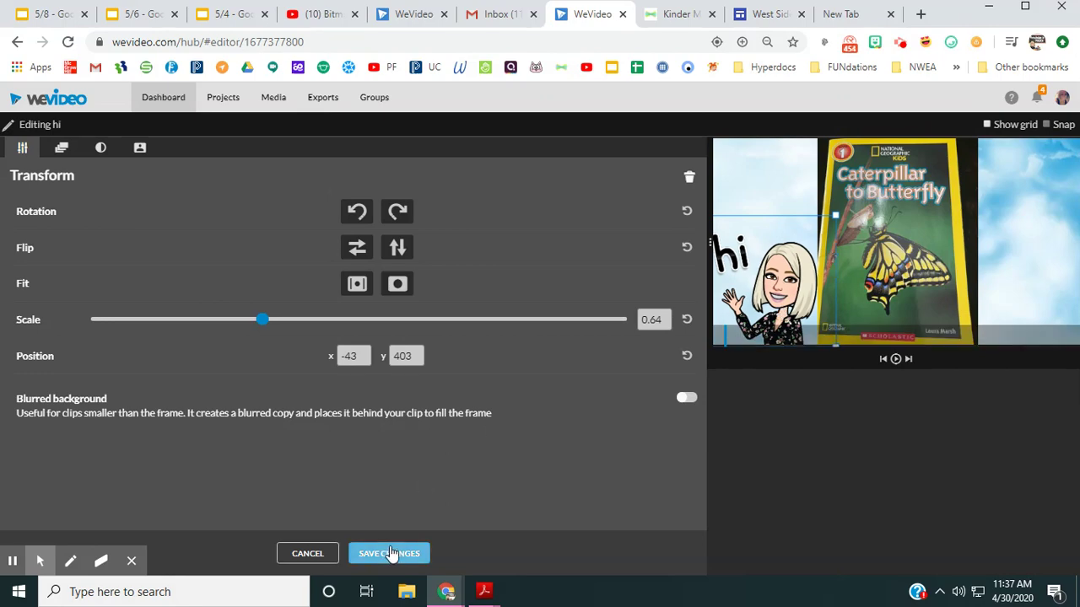
click(389, 553)
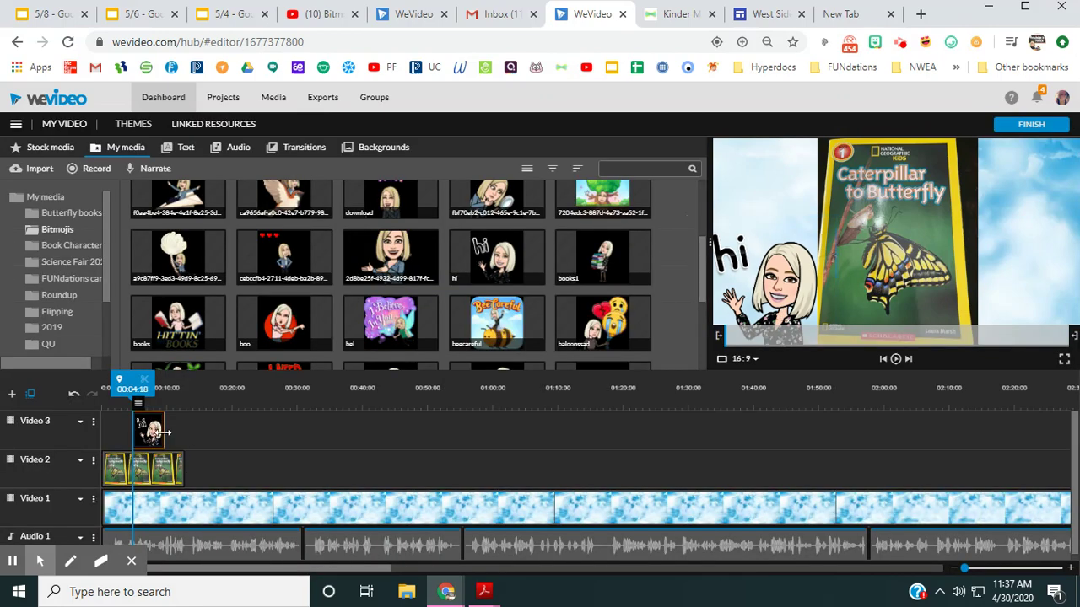
Lengthen the hi clip on Video 3, then preview the opening full screen from the start.
drag(165, 428, 188, 432)
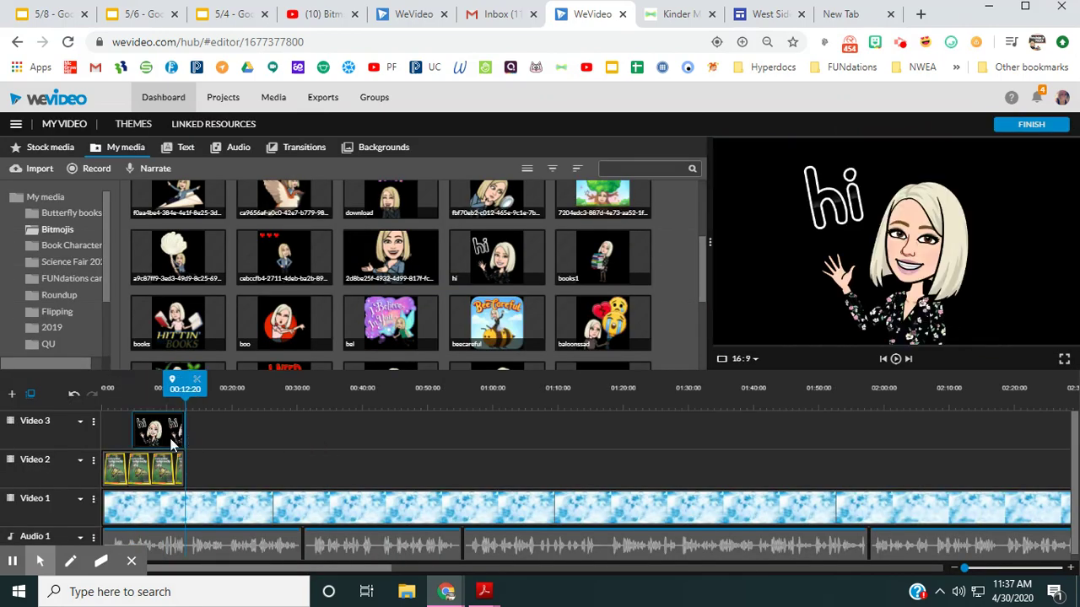
drag(181, 379, 103, 381)
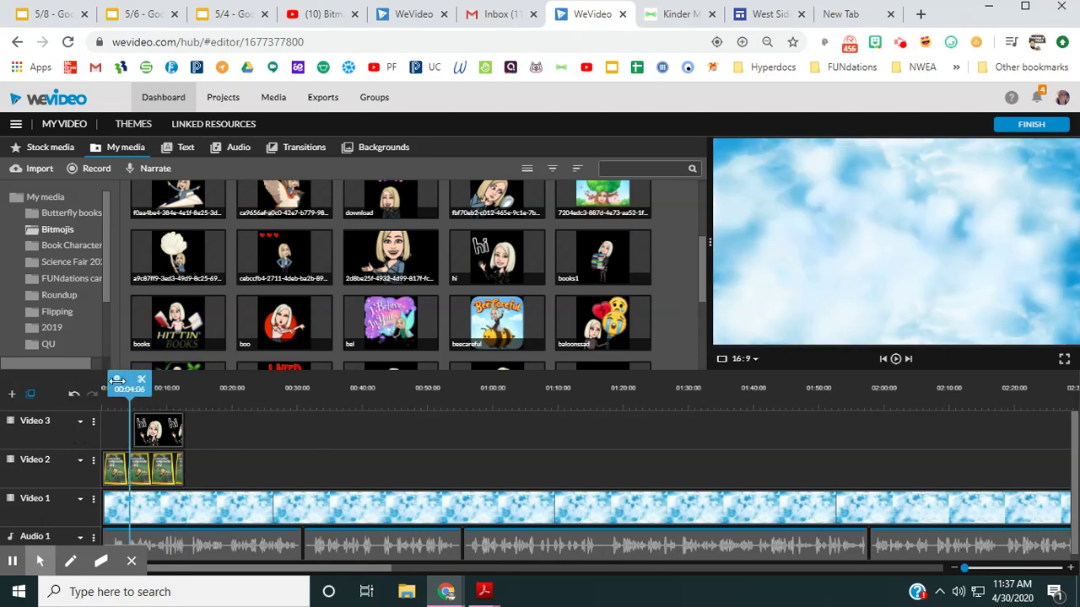
click(1065, 360)
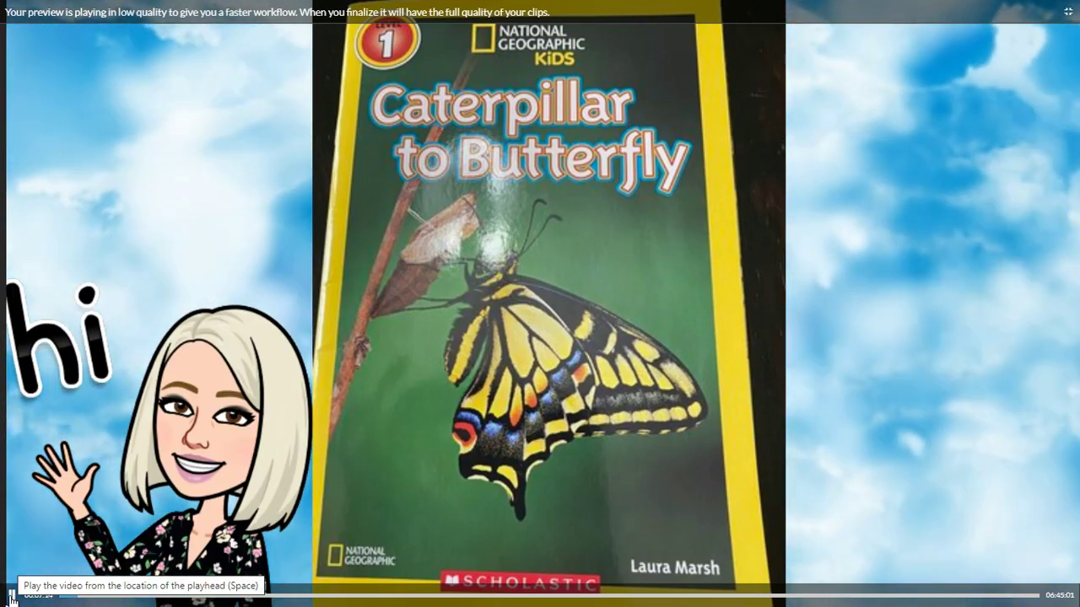
click(12, 597)
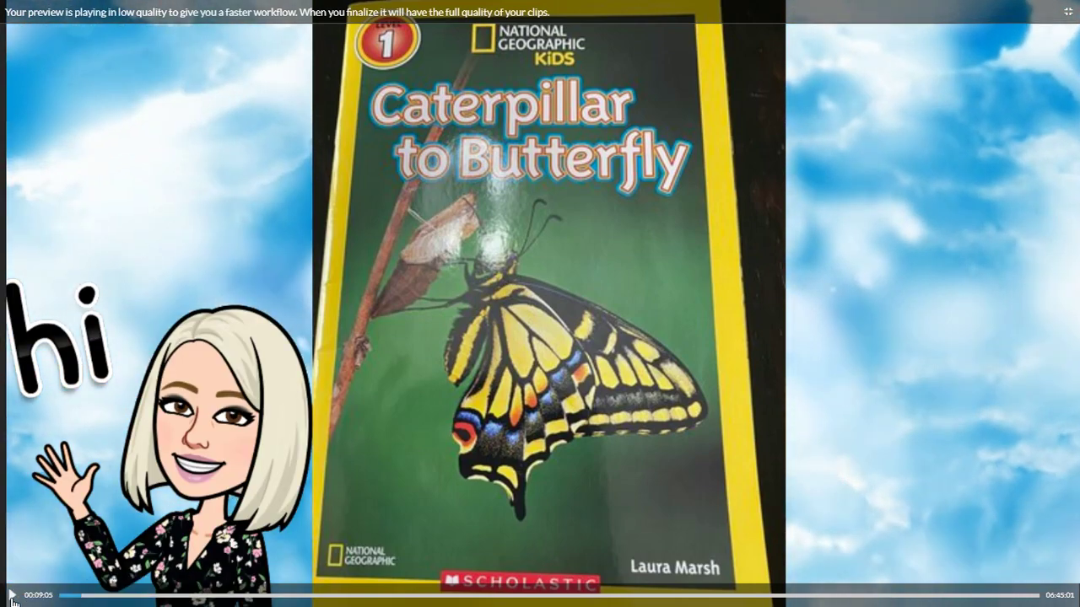
key(Escape)
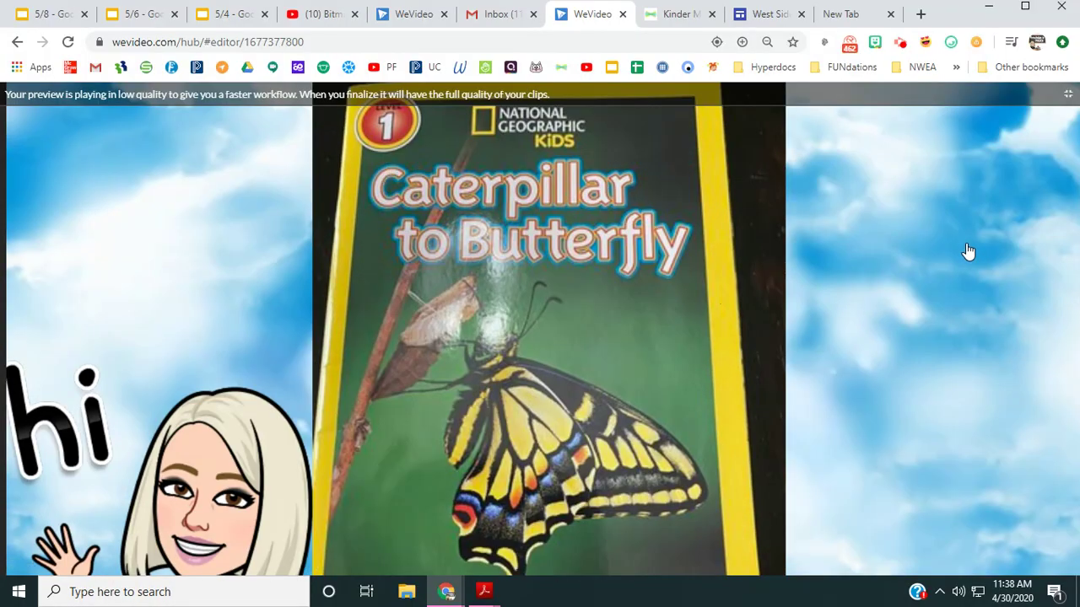
key(Escape)
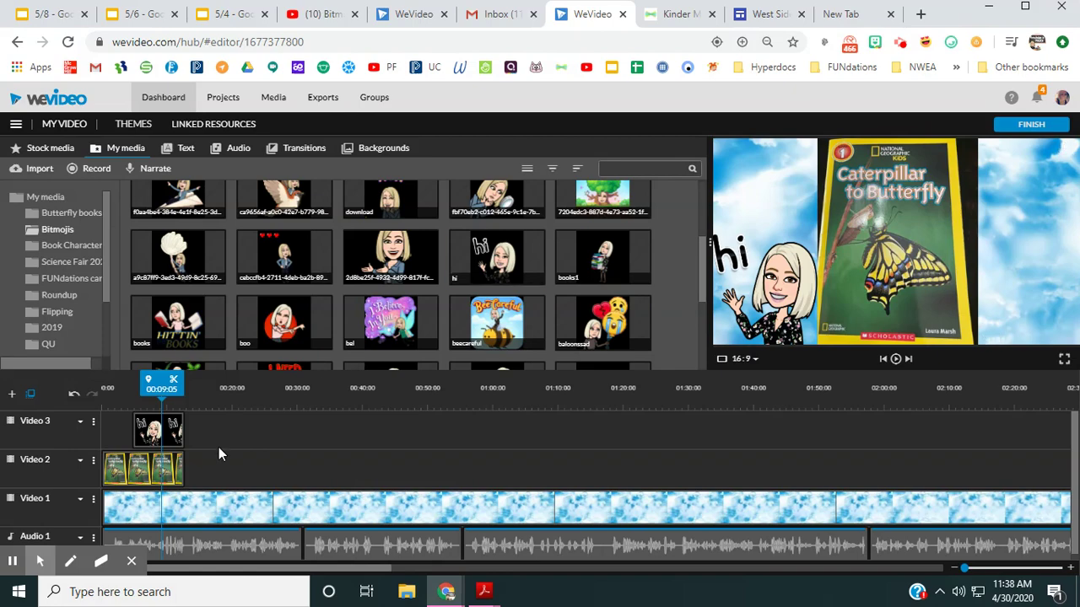
Add a Video 4 track and drag the Whisper - Title text template onto it.
click(12, 394)
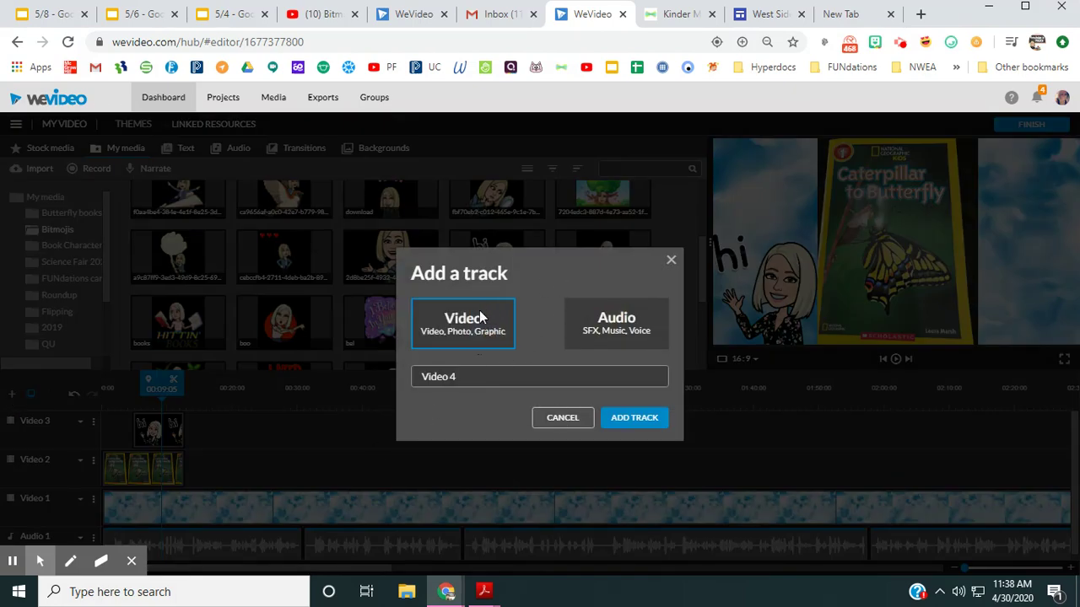
click(607, 419)
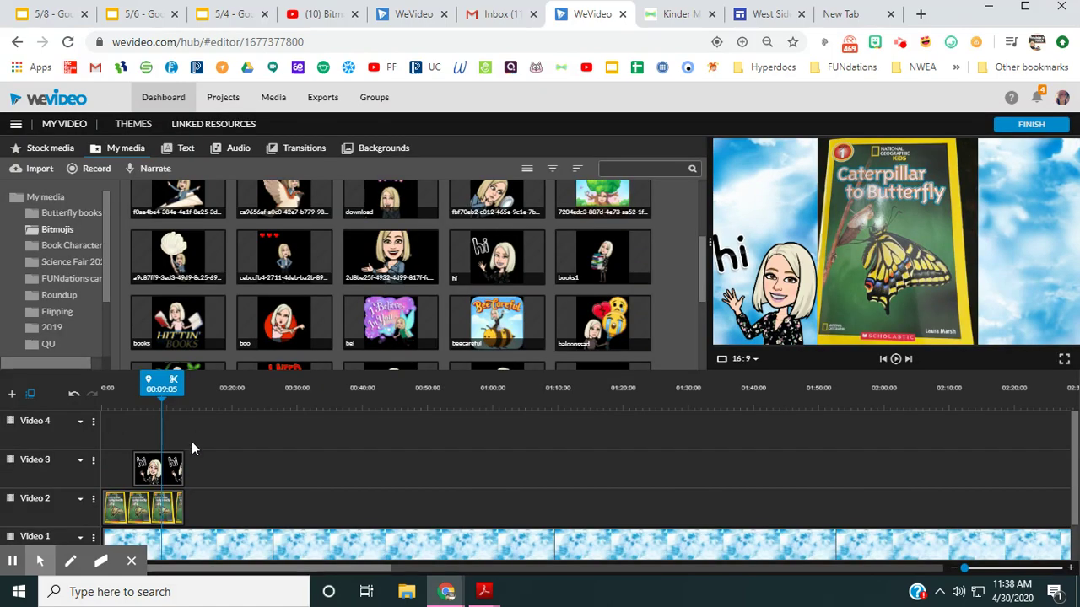
click(179, 154)
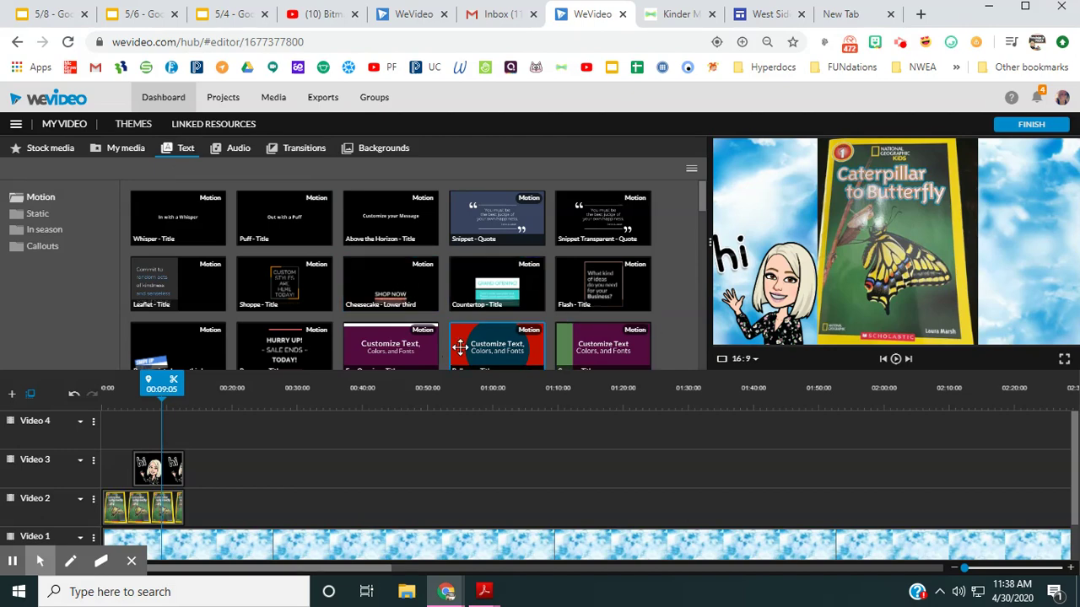
click(167, 222)
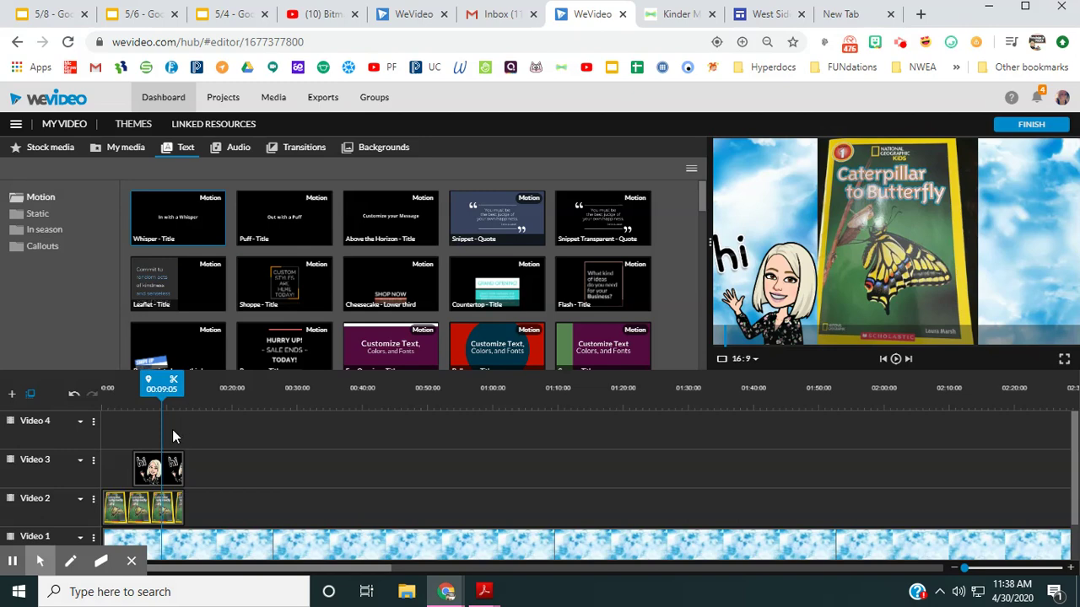
drag(203, 223, 181, 422)
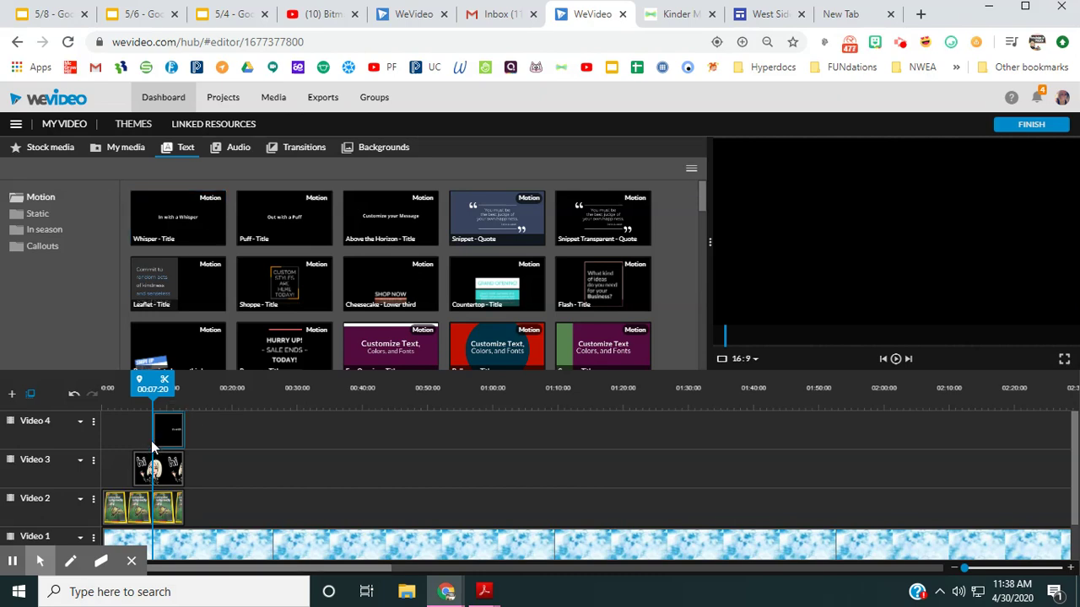
Change the title text to 'What does non-fiction mean?' and save.
double_click(160, 440)
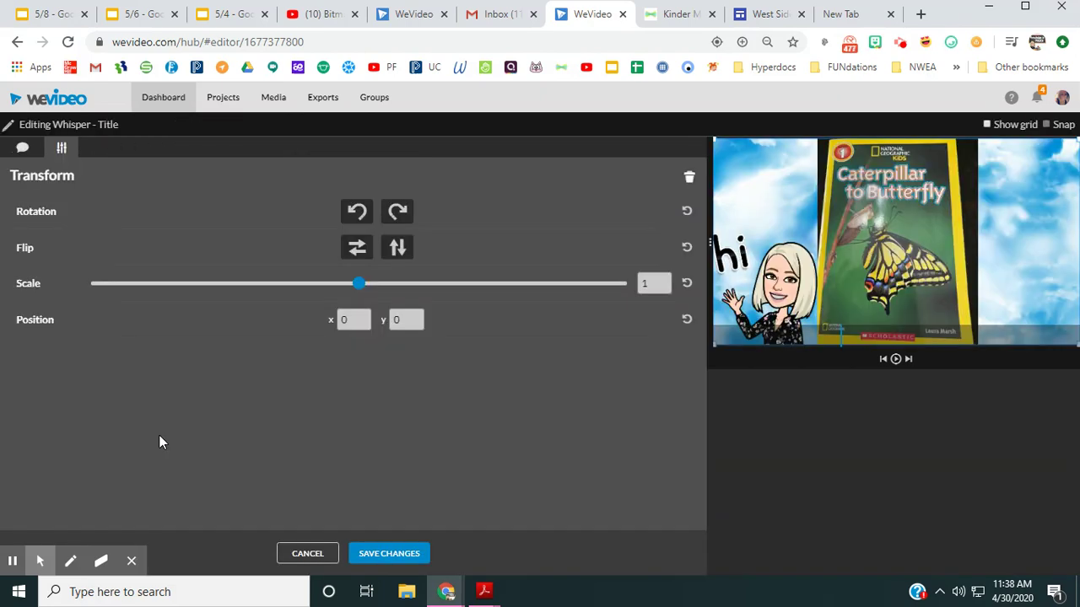
click(22, 147)
click(160, 278)
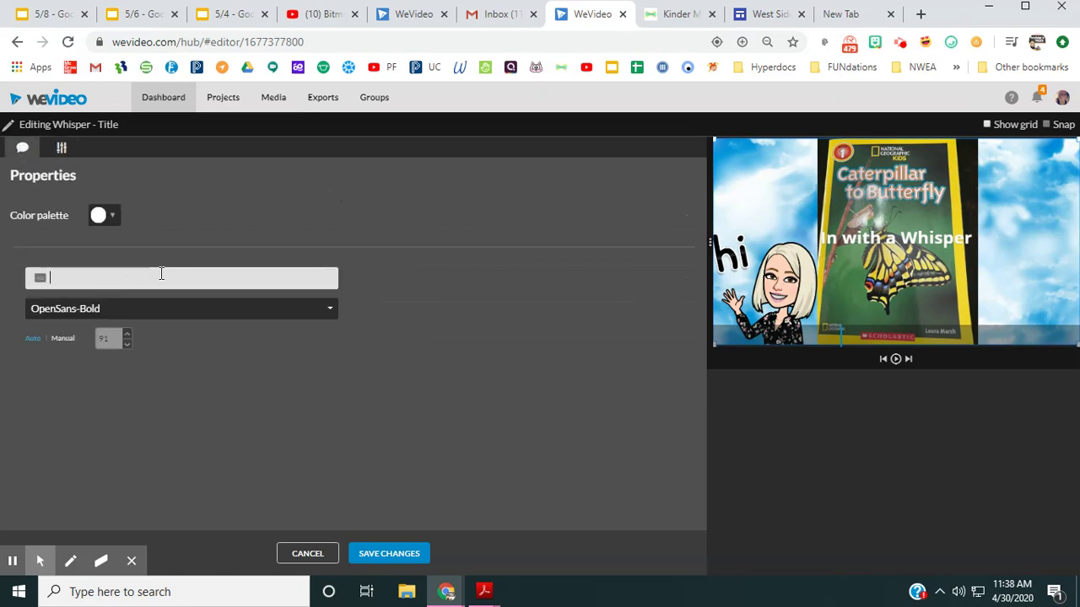
text(What is)
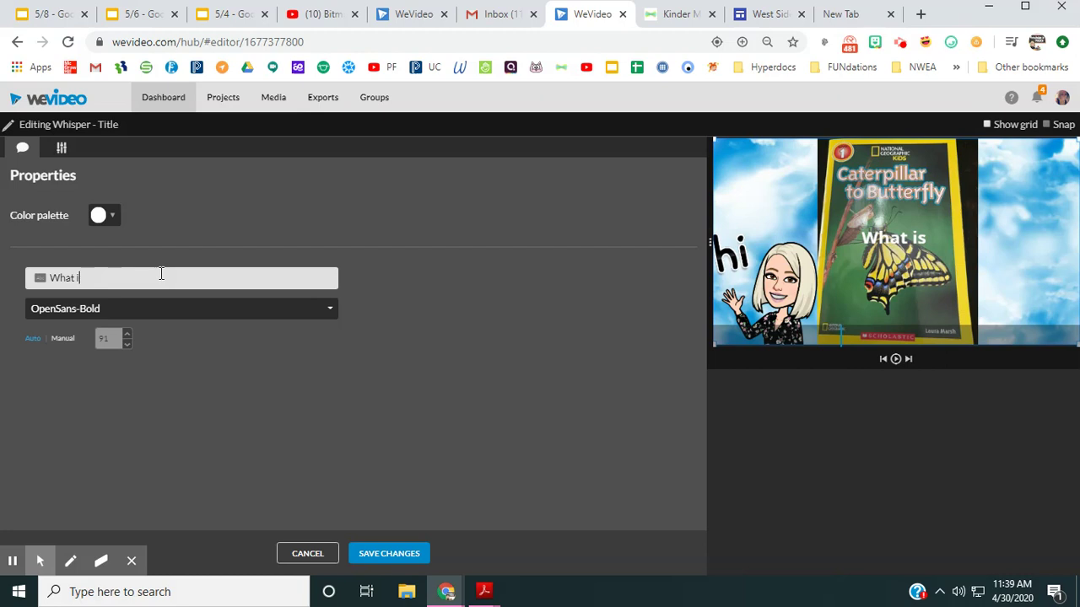
key(BackSpace)
text(does non-fiction mean?)
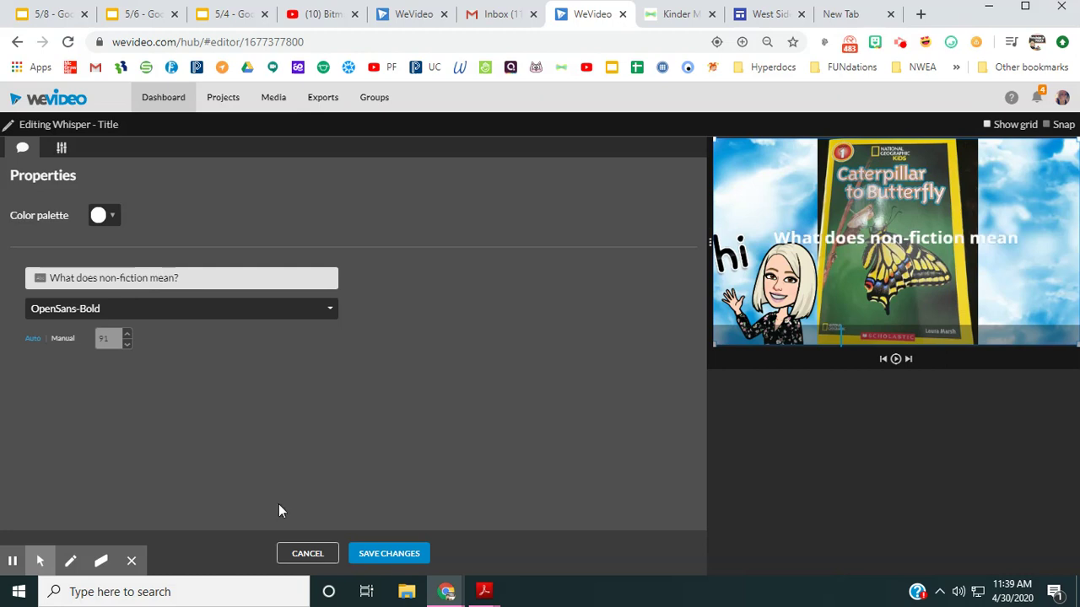
click(376, 557)
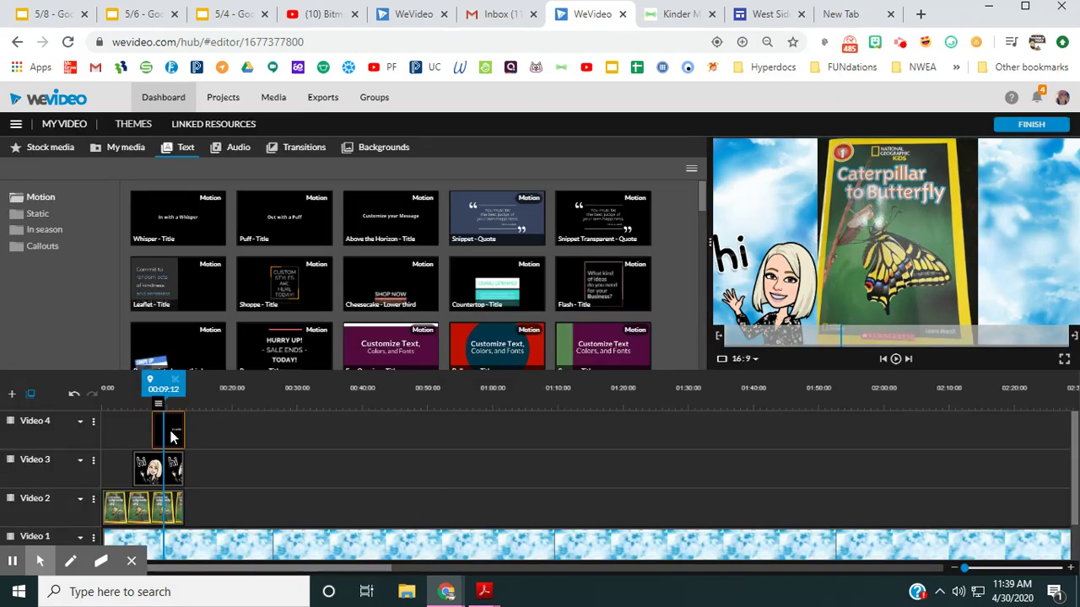
Shrink the question title to 0.65 scale, make its text black, and save.
double_click(169, 426)
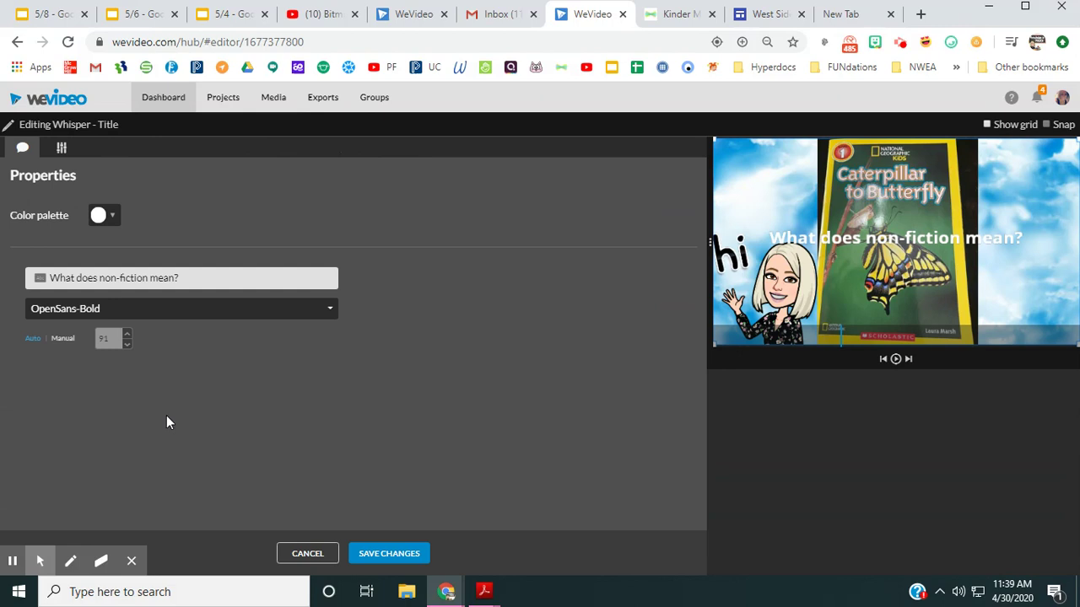
click(62, 150)
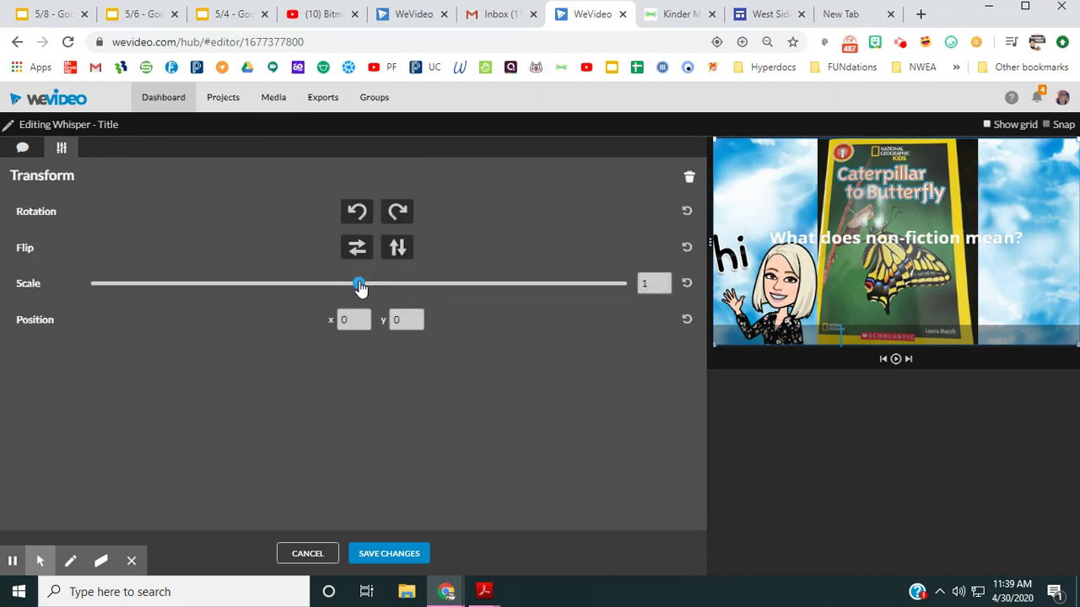
drag(360, 286, 265, 298)
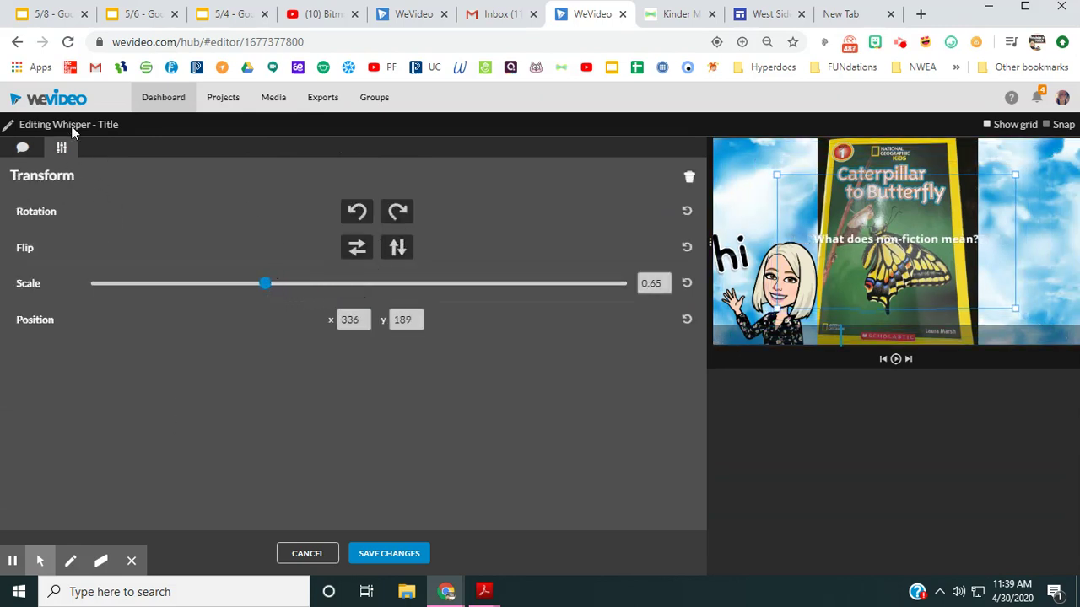
click(24, 150)
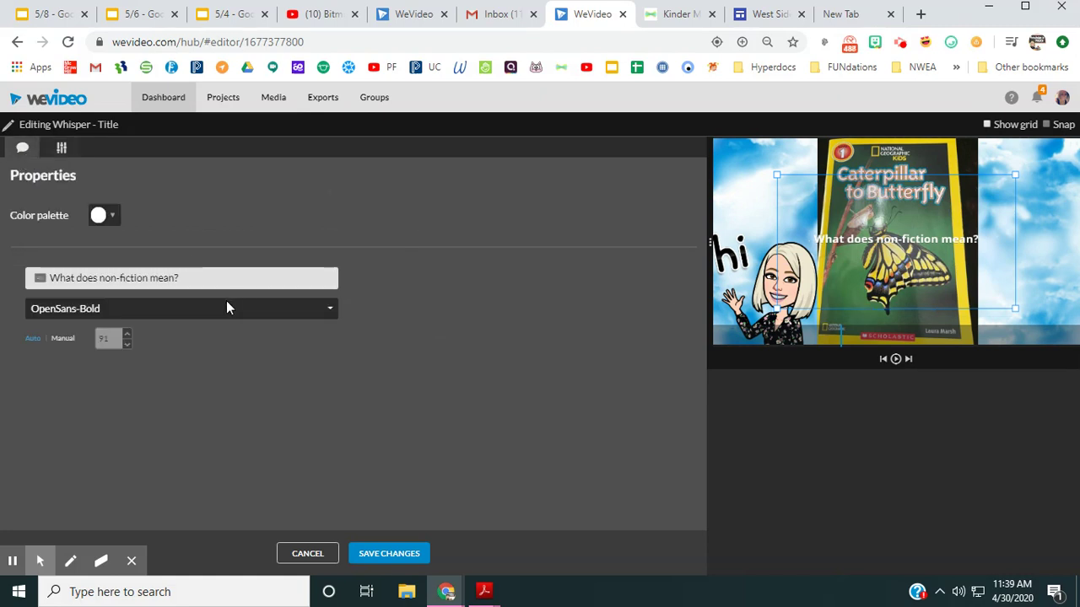
click(114, 217)
click(105, 240)
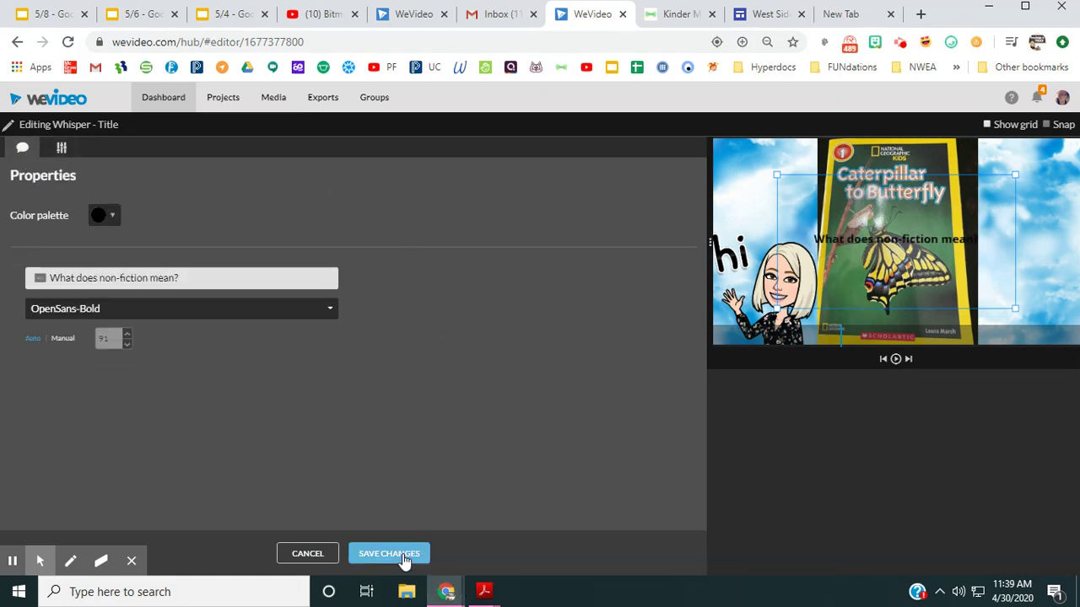
click(403, 556)
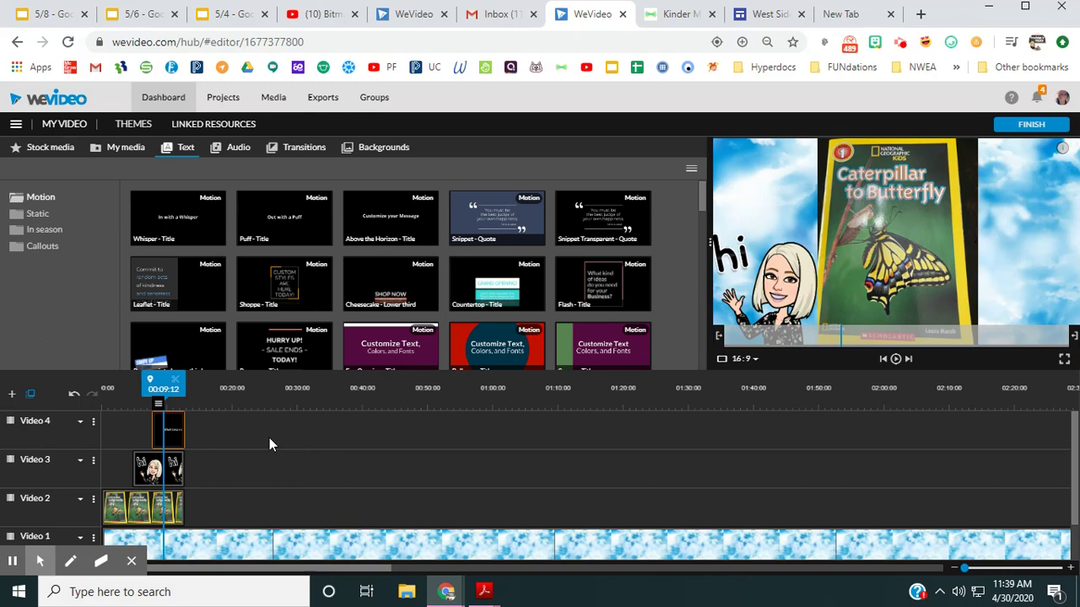
Nudge the question title slightly right in the frame and save its position.
double_click(935, 229)
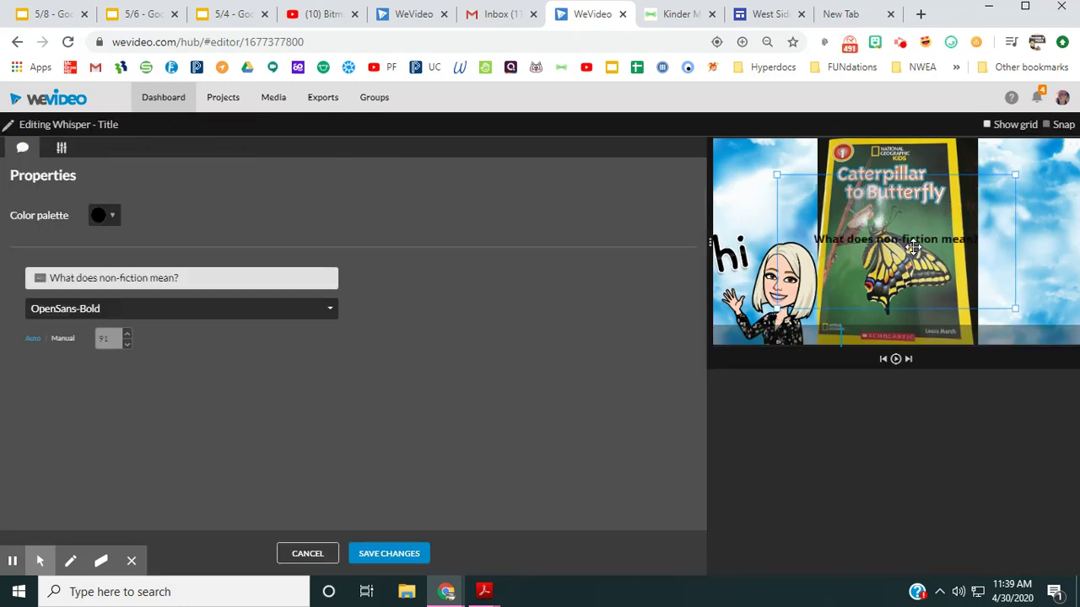
drag(935, 230, 981, 236)
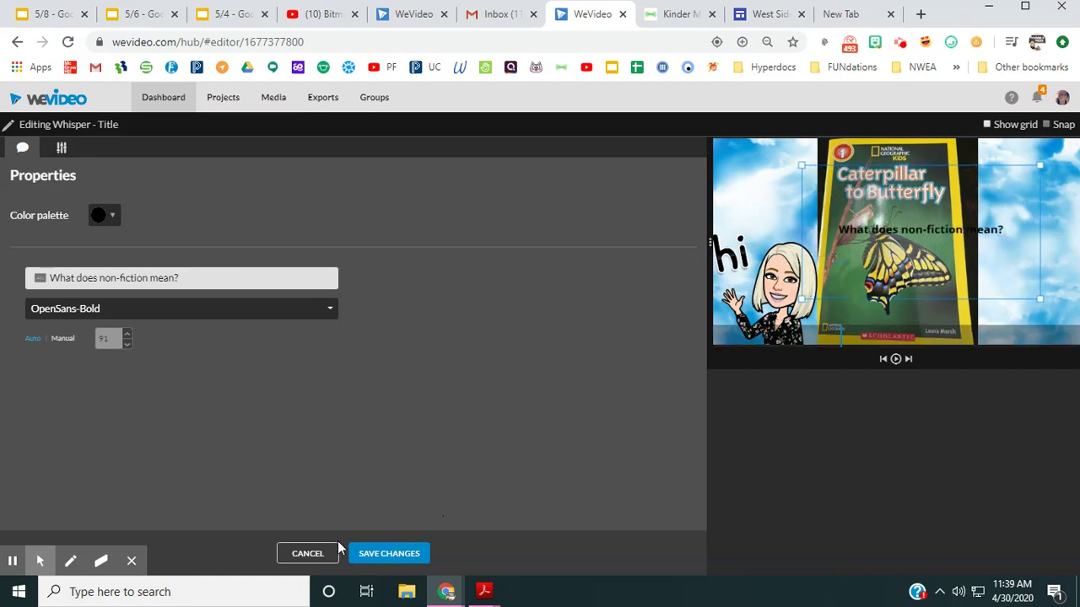
click(379, 553)
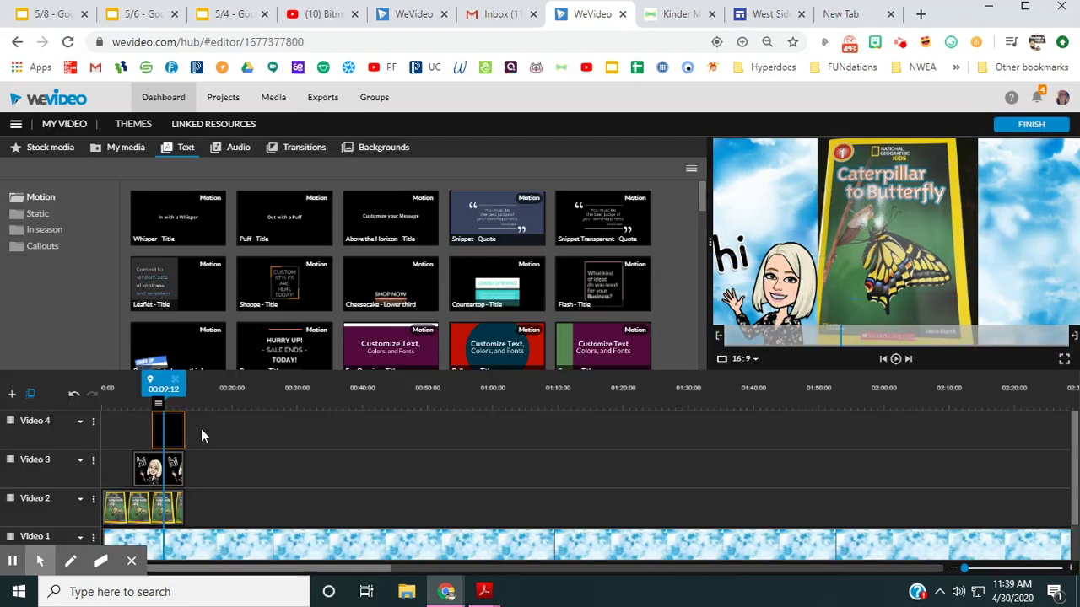
Move the Video 4 title clip to start around 00:12 and play it back to check.
drag(172, 431, 201, 430)
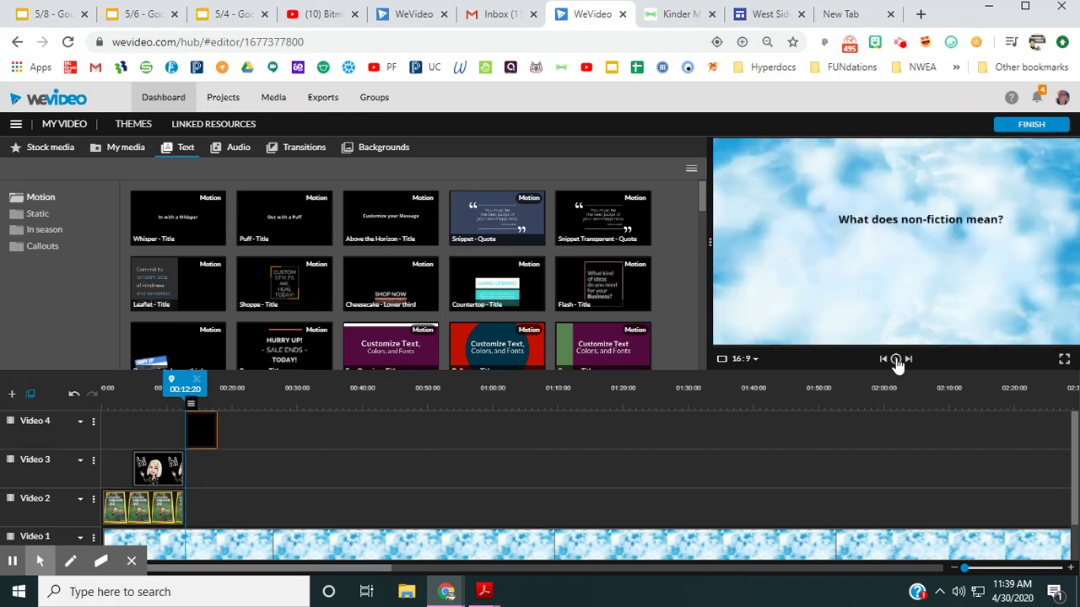
click(896, 361)
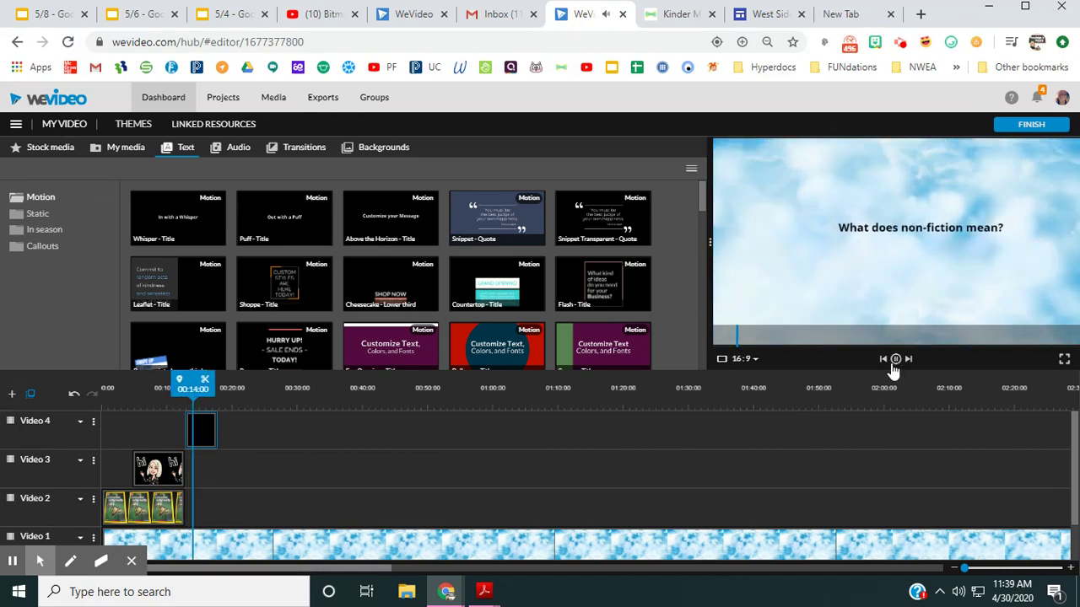
click(892, 363)
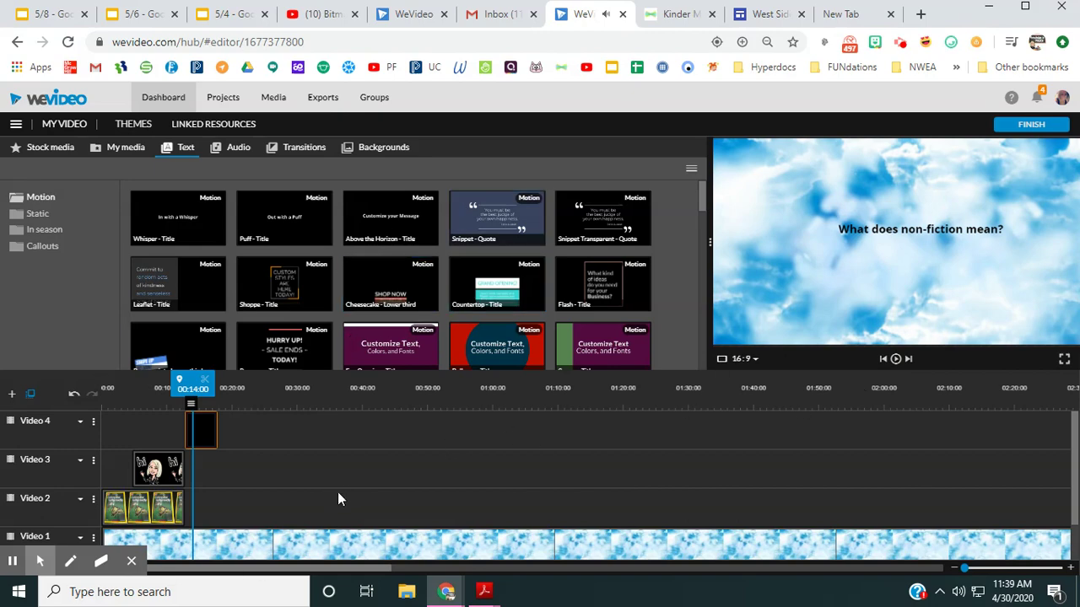